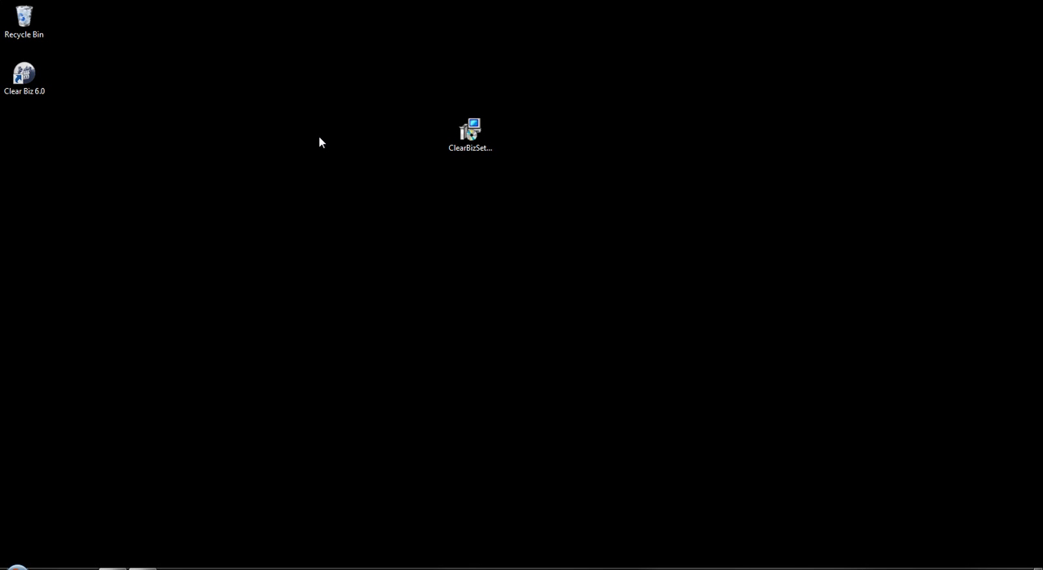
Step: Run the ClearBizSetup installer despite the security warning, continue past the welcome page, and accept the license agreement
double_click(475, 142)
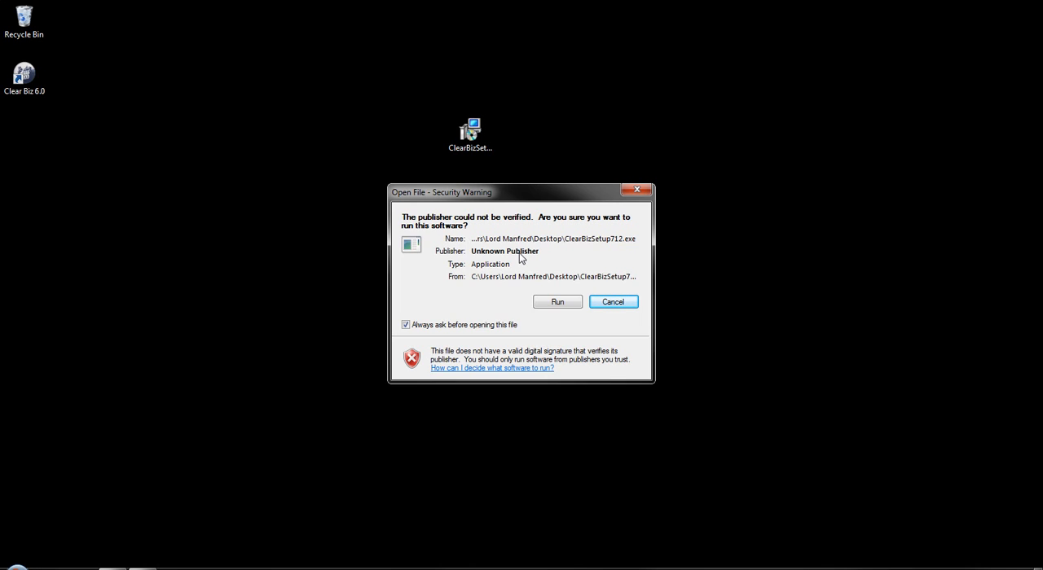
left_click(557, 301)
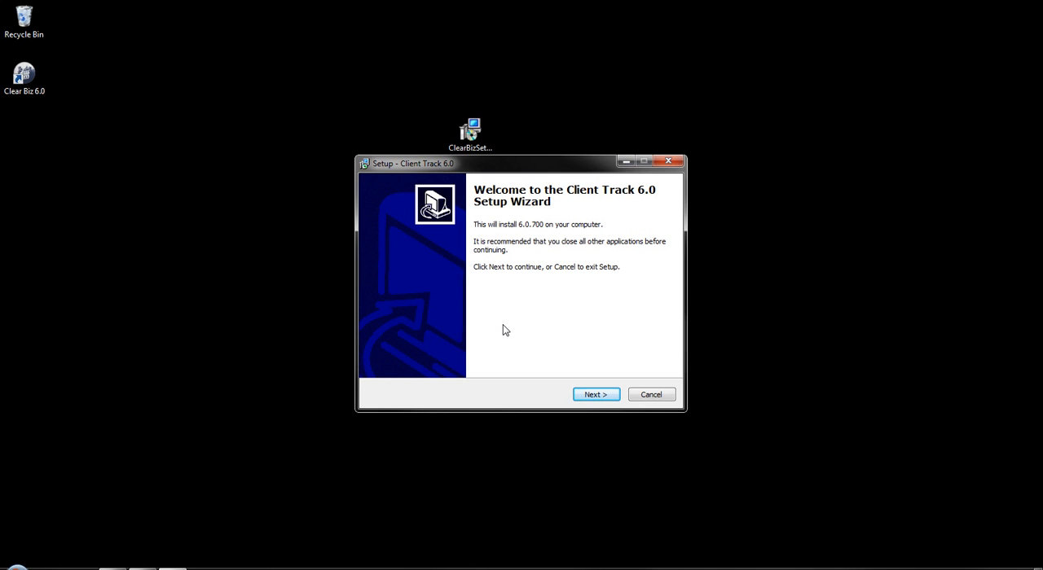
left_click(595, 394)
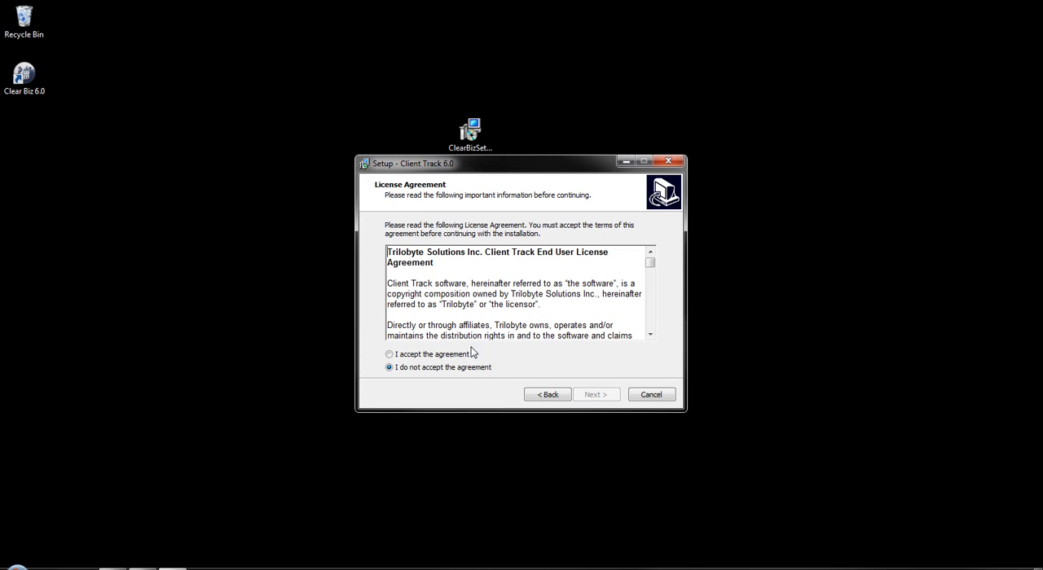
left_click(424, 359)
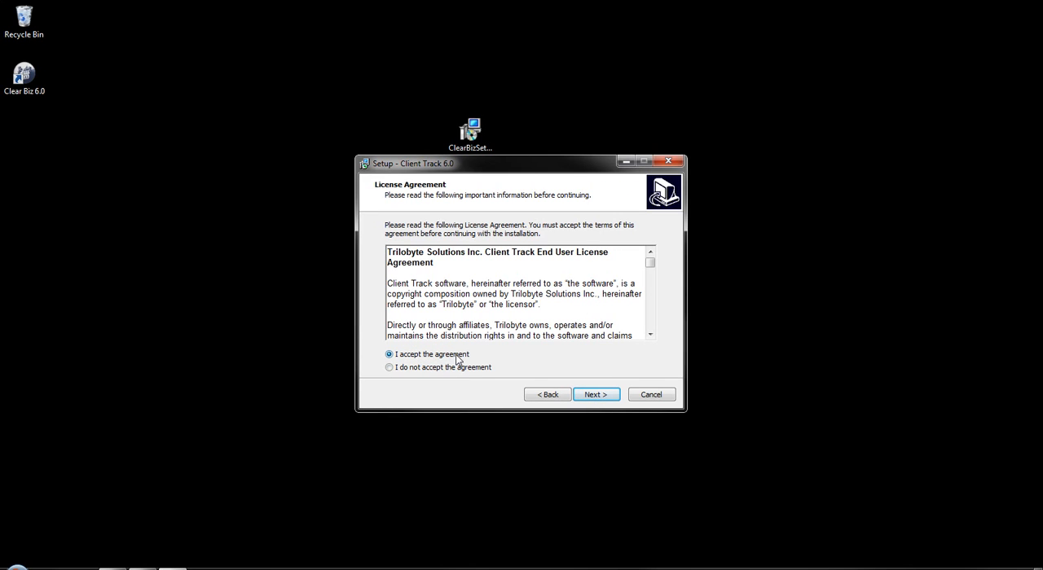
left_click(596, 395)
Step: Install Client Track 6.0 to C:\Program Files (x86)\Clearbiz without a Start Menu folder, with a desktop icon, and finish setup
left_click_drag(509, 272, 355, 272)
left_click(541, 313)
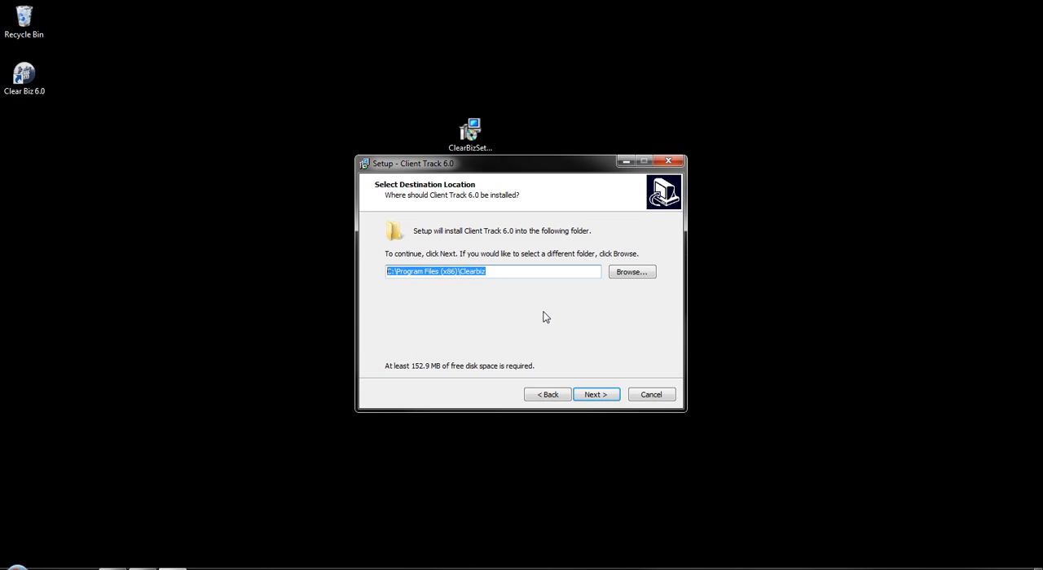
left_click(595, 396)
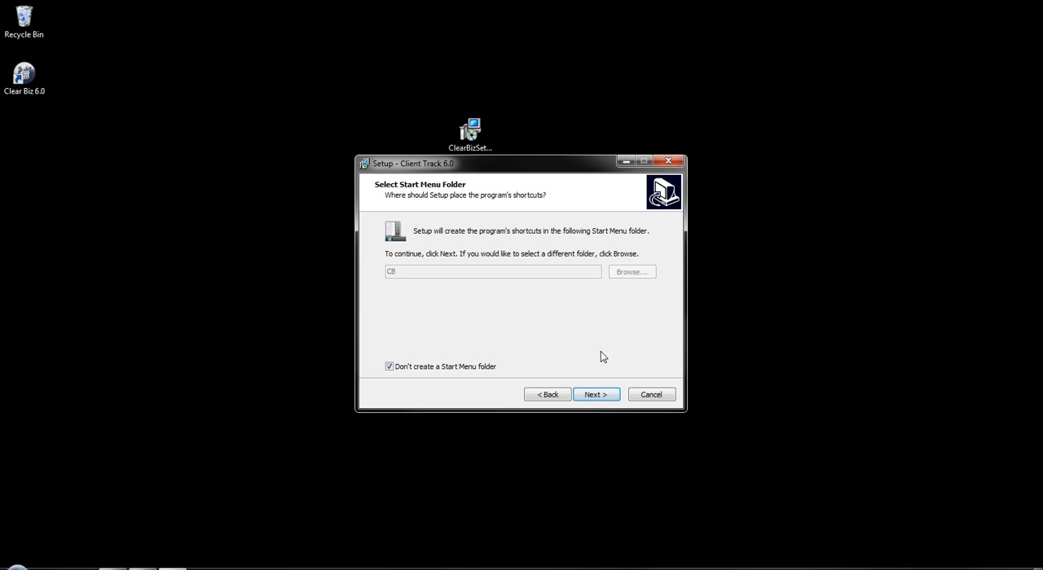
left_click(602, 395)
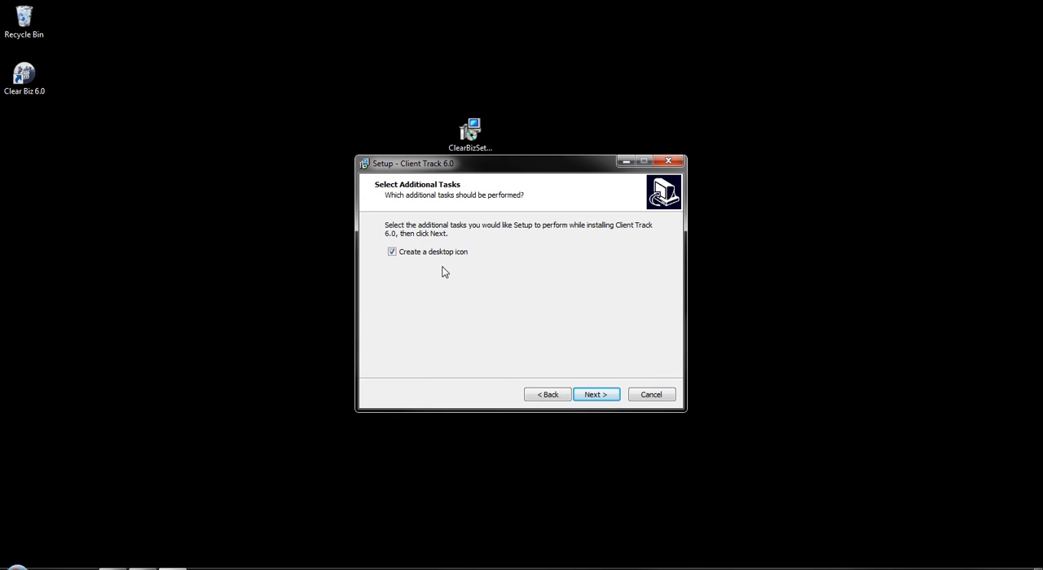
left_click(594, 395)
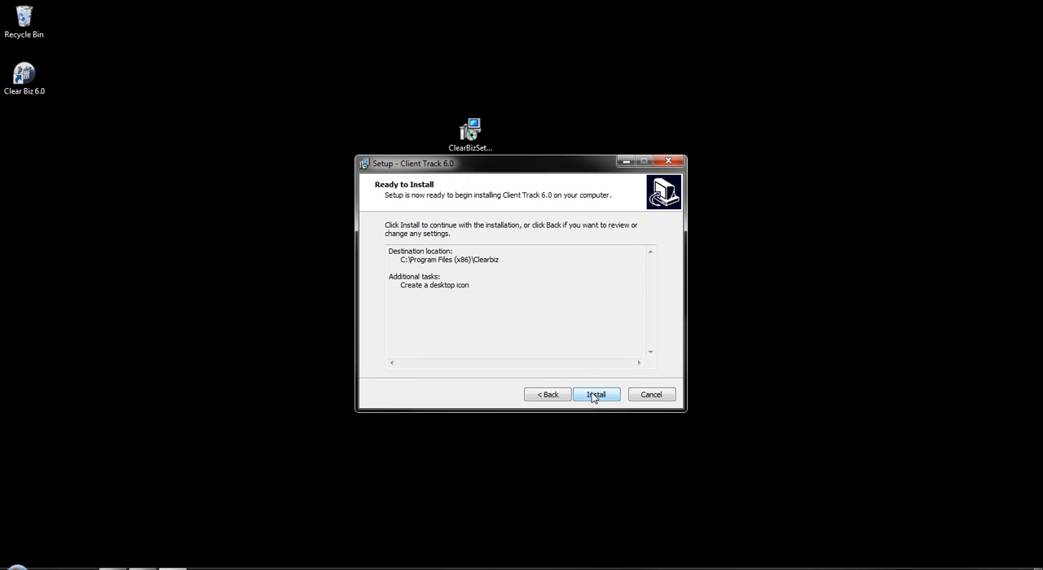
left_click(594, 396)
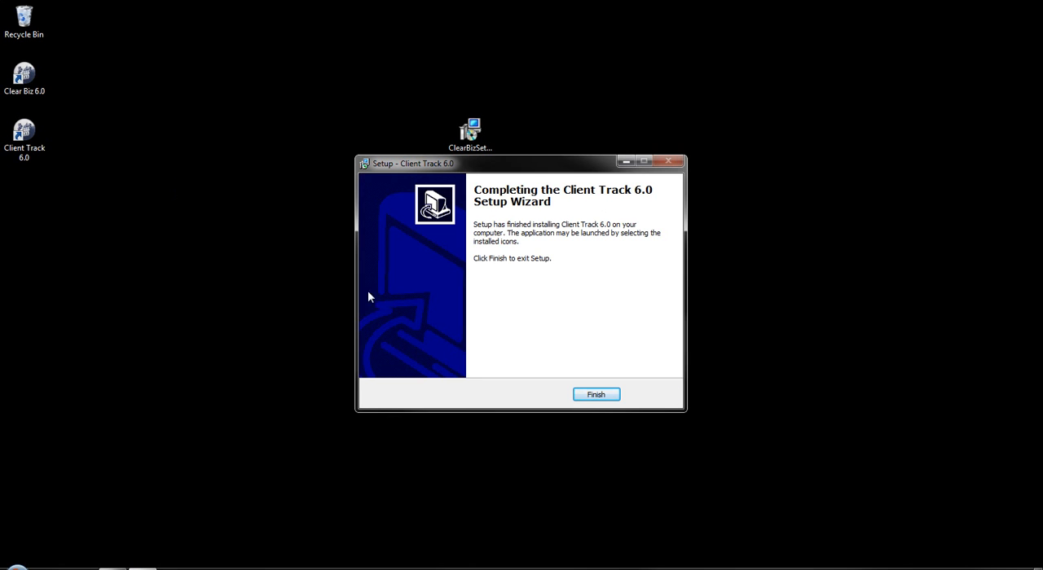
left_click(594, 396)
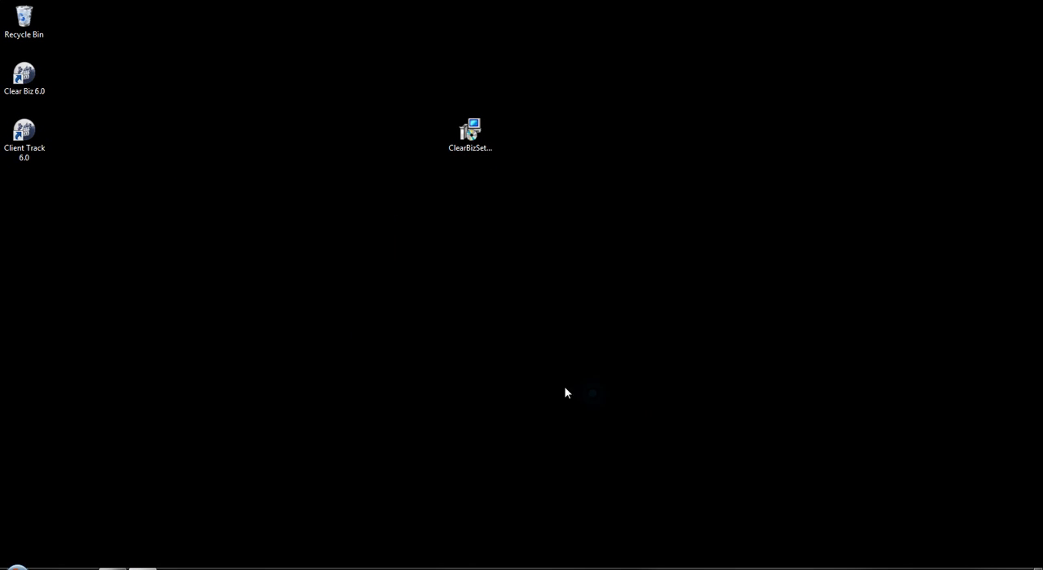
Step: Launch Clear Biz 6.0 from its desktop shortcut
left_click(25, 77)
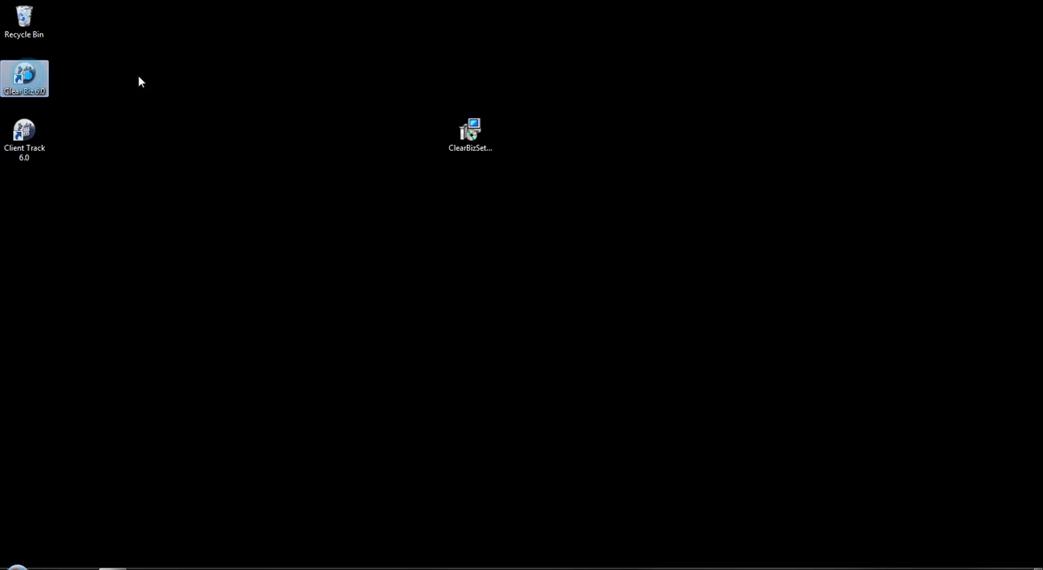
double_click(47, 76)
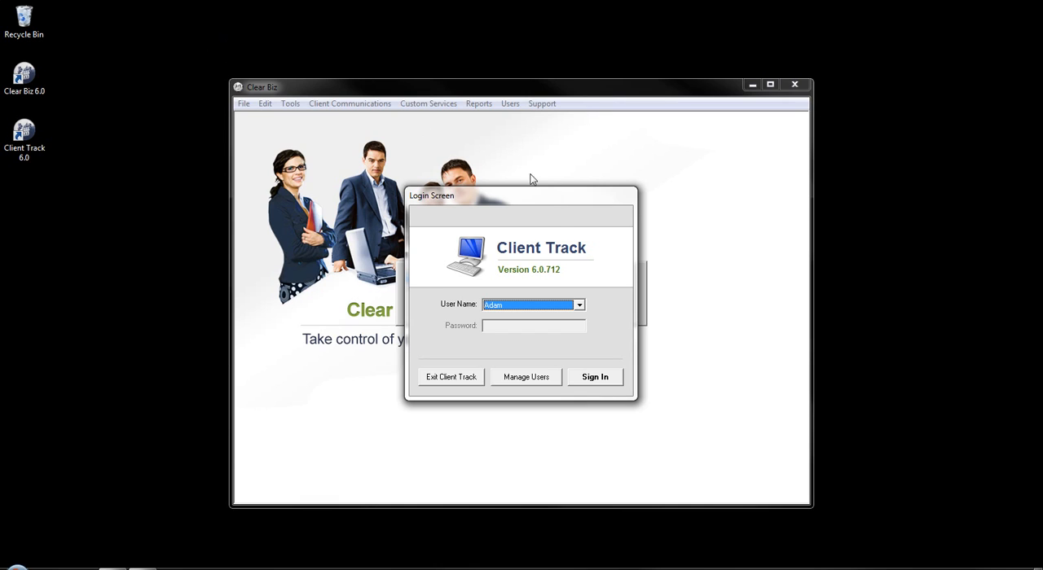
Step: Try to sign in with the preselected user name and dismiss the resulting notice
left_click(579, 305)
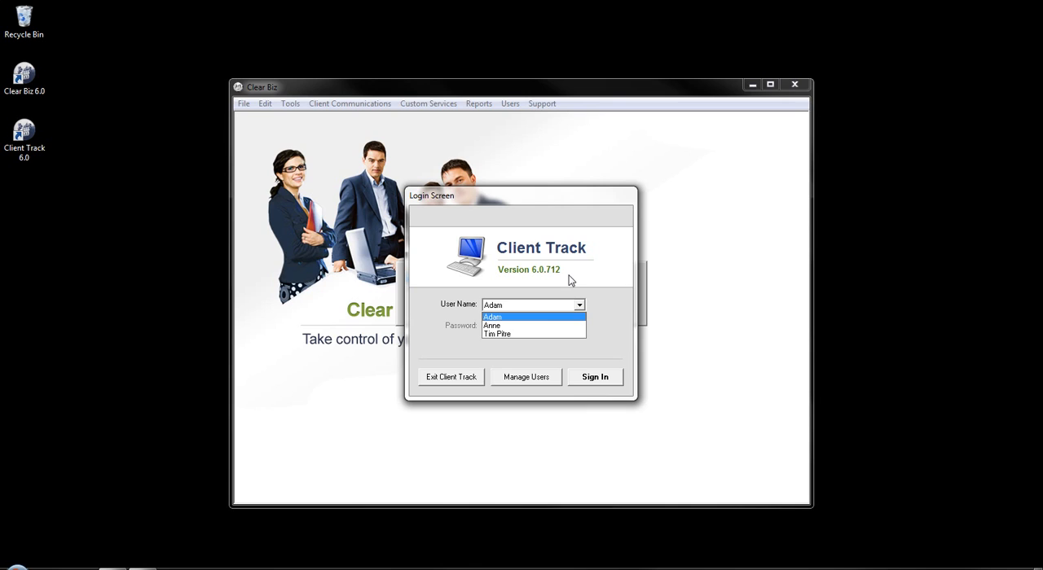
left_click(569, 276)
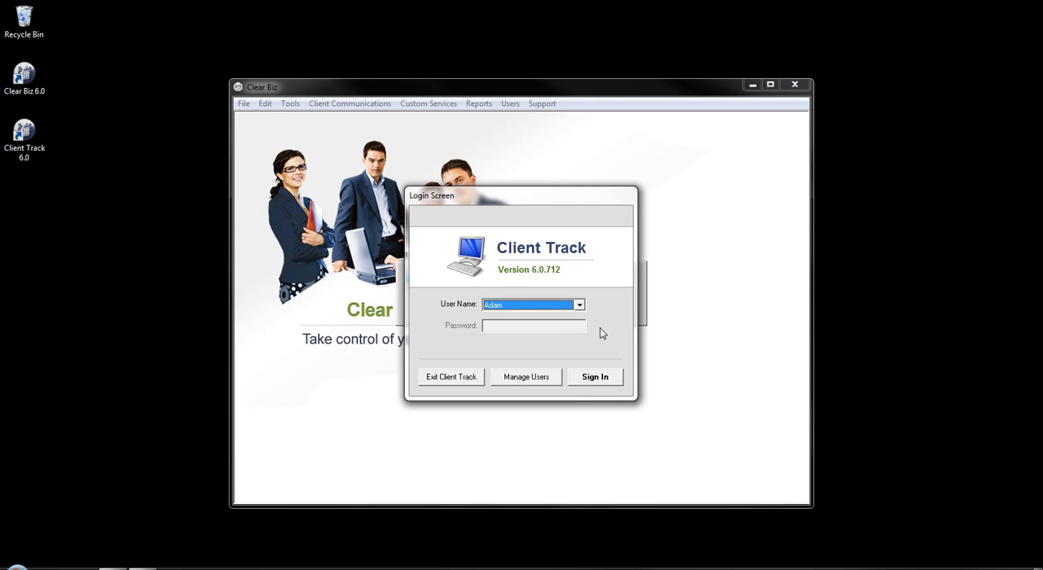
left_click(600, 380)
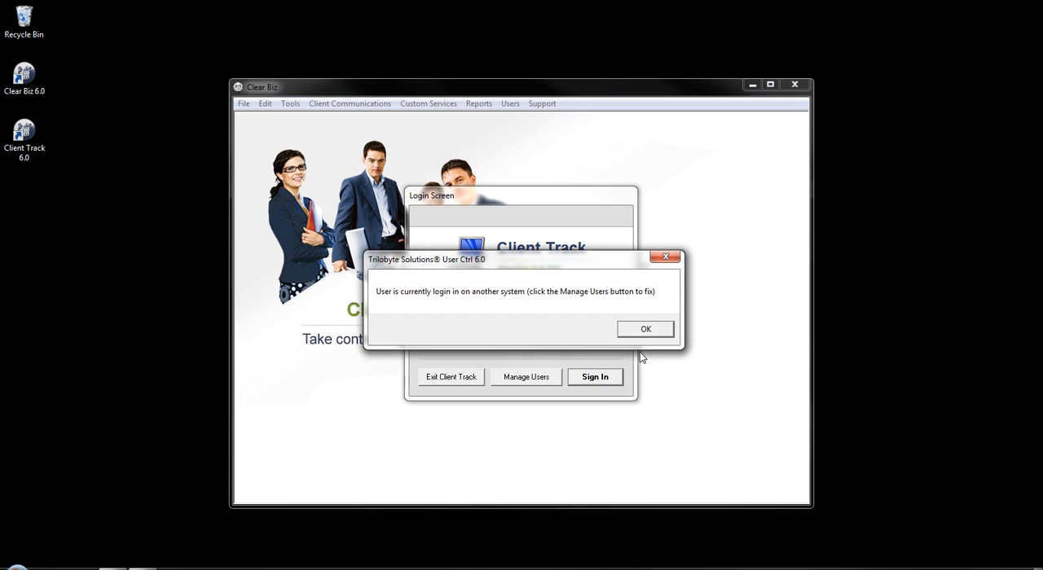
left_click(640, 329)
Step: In Manage Users, force the listed active user session to log out and close the sessions window
left_click(509, 375)
left_click(470, 253)
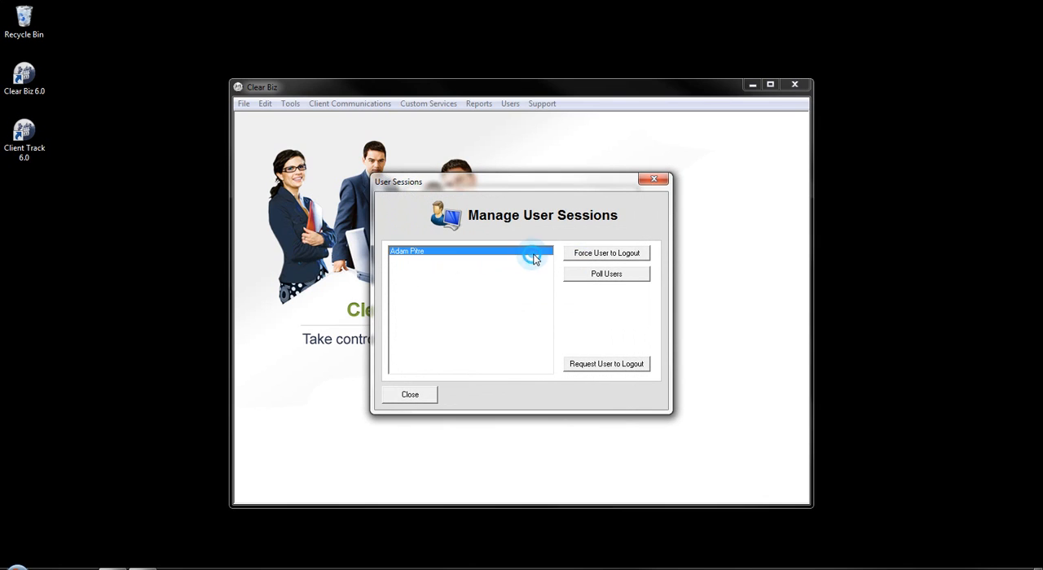
left_click(586, 252)
left_click(410, 395)
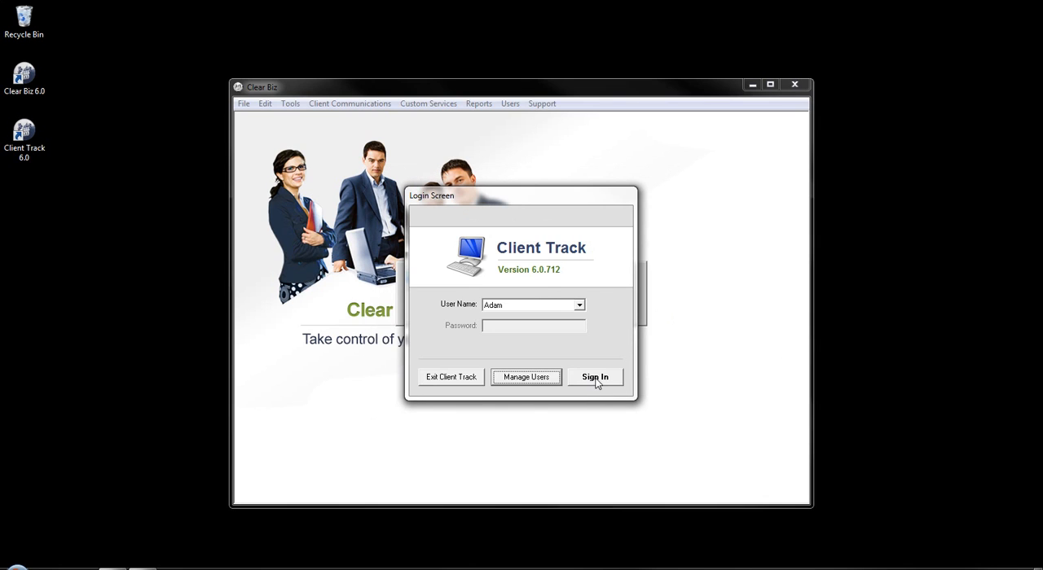
Step: Sign in with the preselected user and close the Client Auto Notifications List
left_click(595, 380)
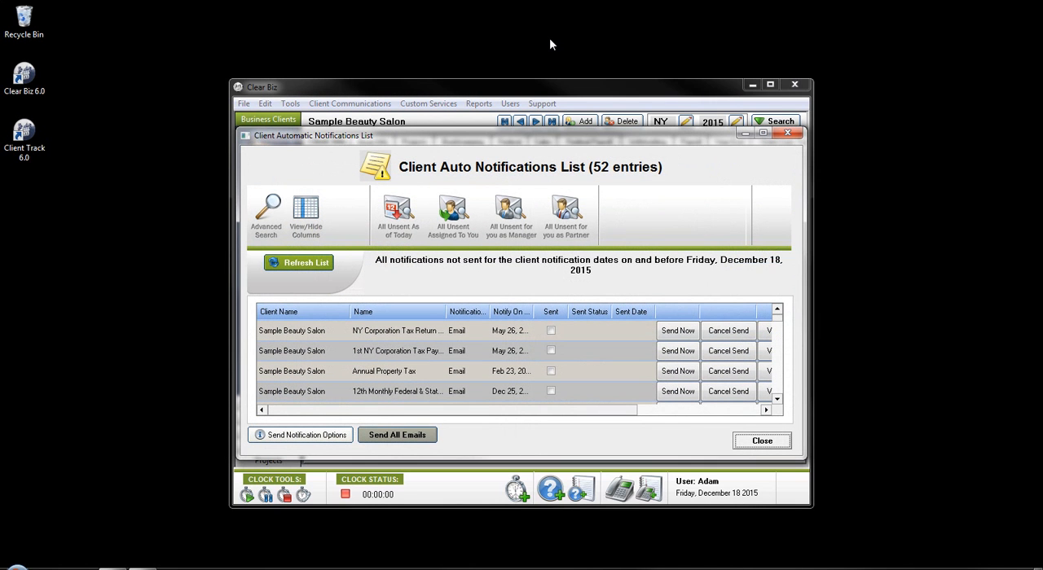
left_click(800, 134)
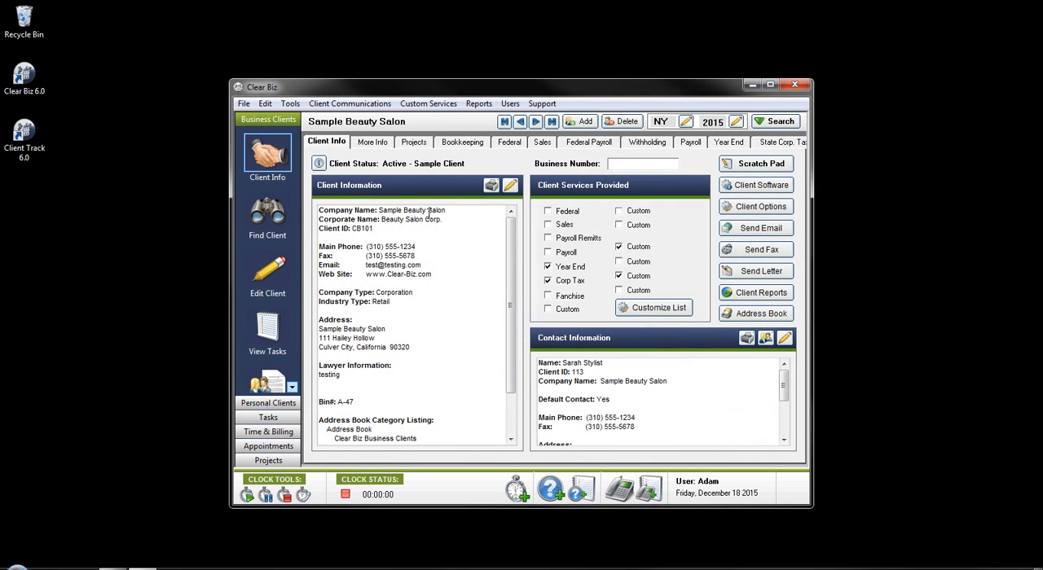
Step: Open the Data File Wizard from the Tools menu
left_click(770, 85)
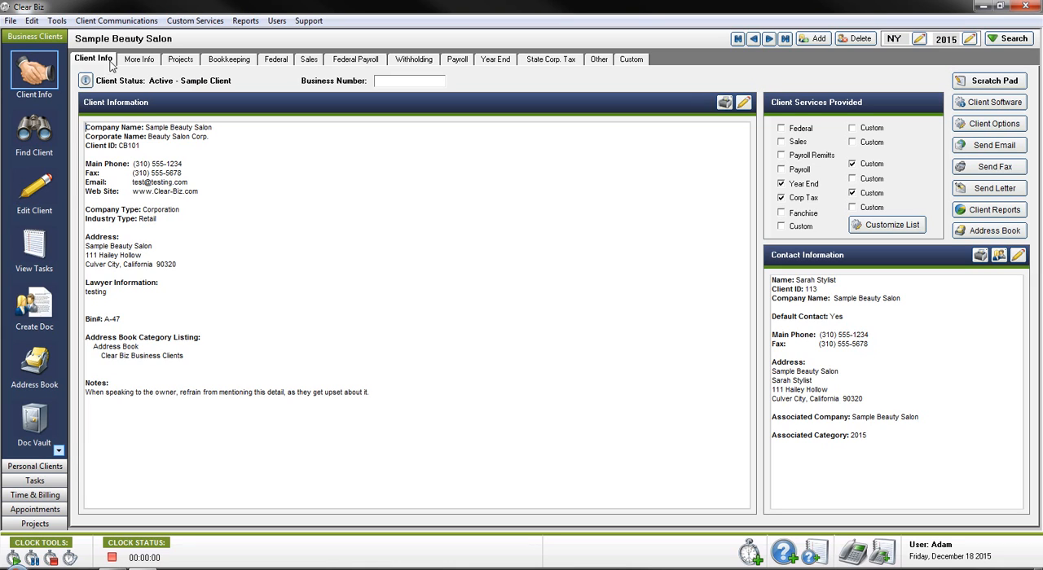
left_click(61, 23)
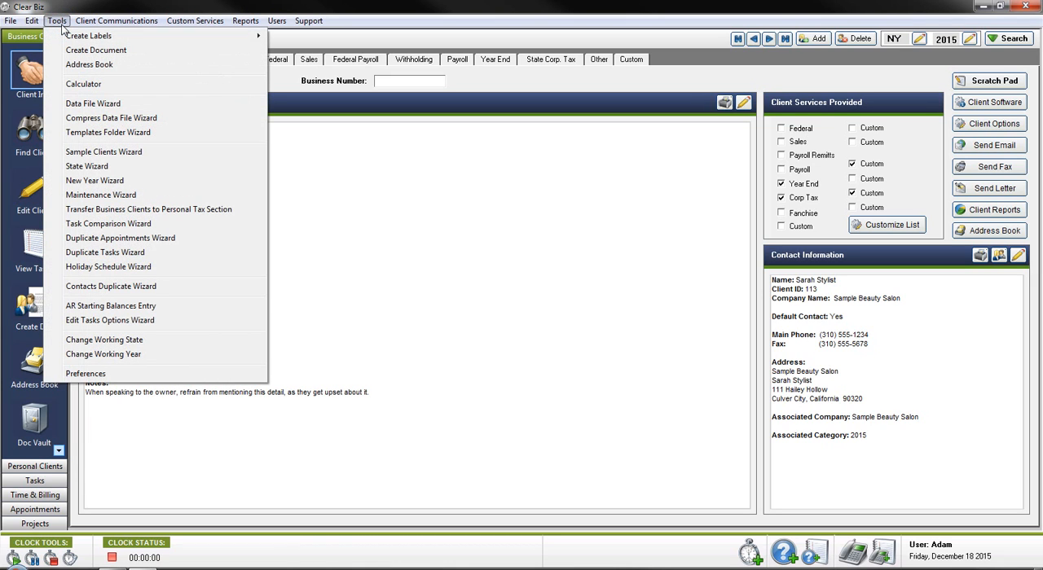
left_click(129, 105)
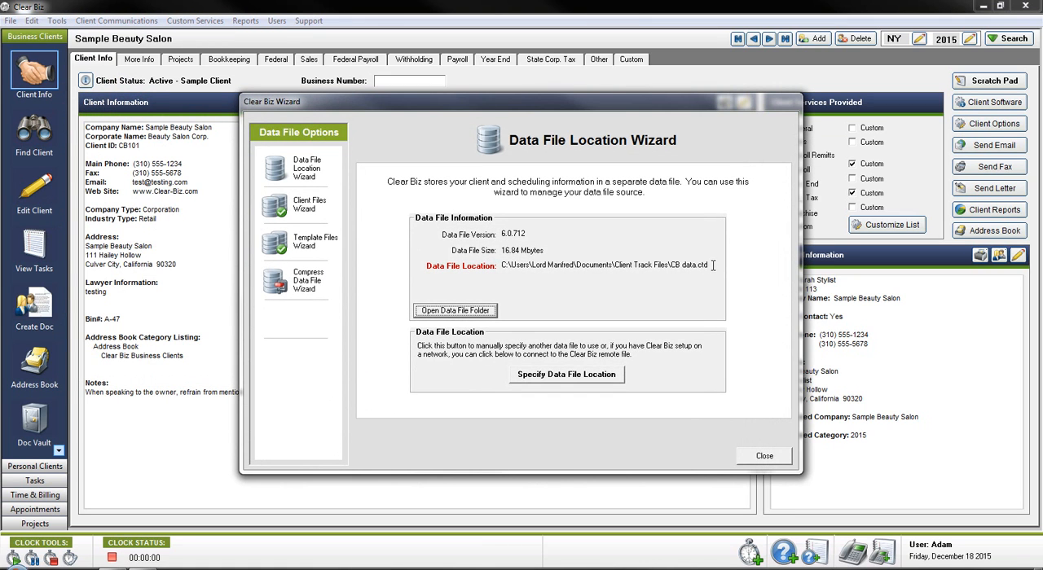
Step: Open the data file's folder from the wizard and select CB data.ctd in the Client Track Files folder
left_click_drag(708, 267, 497, 268)
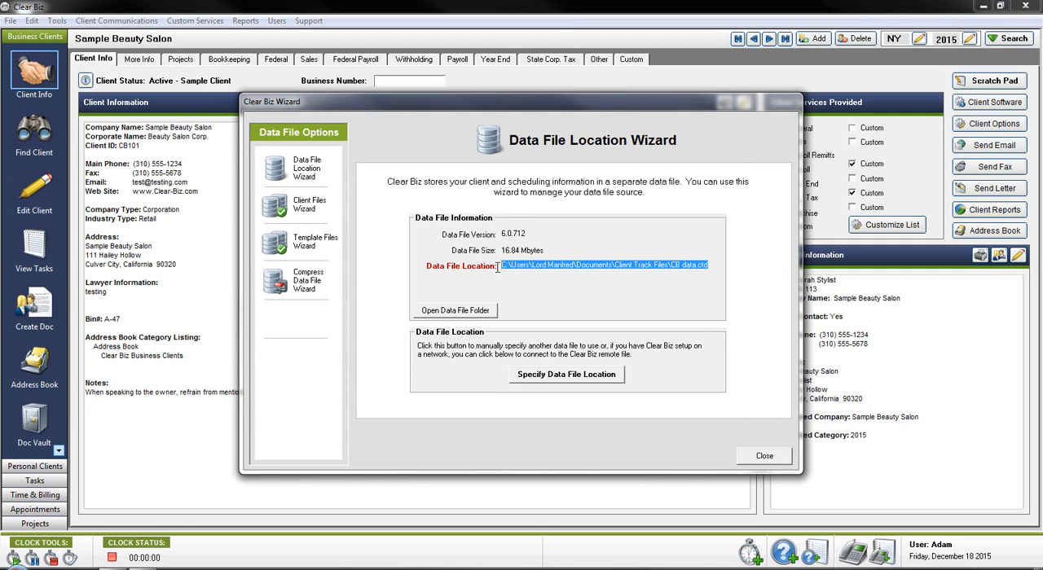
left_click(679, 316)
left_click_drag(707, 267, 671, 269)
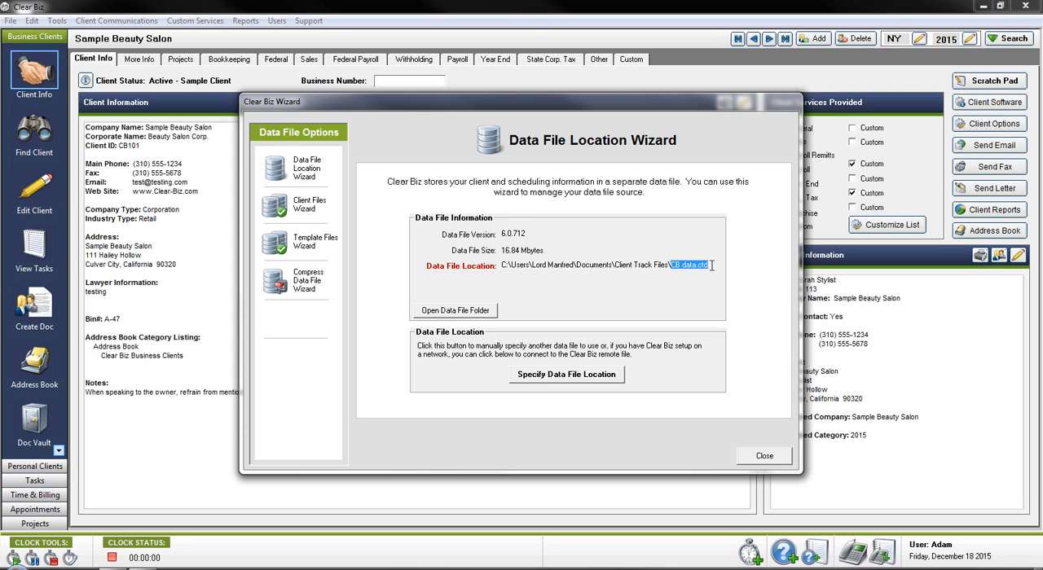
left_click(710, 265)
left_click_drag(712, 266, 683, 268)
left_click(712, 265)
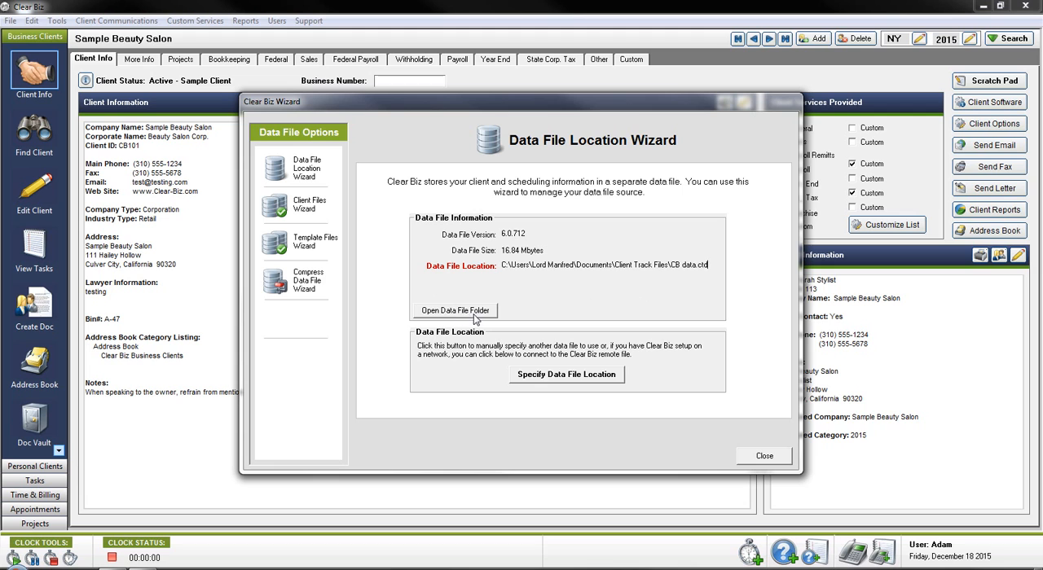
left_click(474, 316)
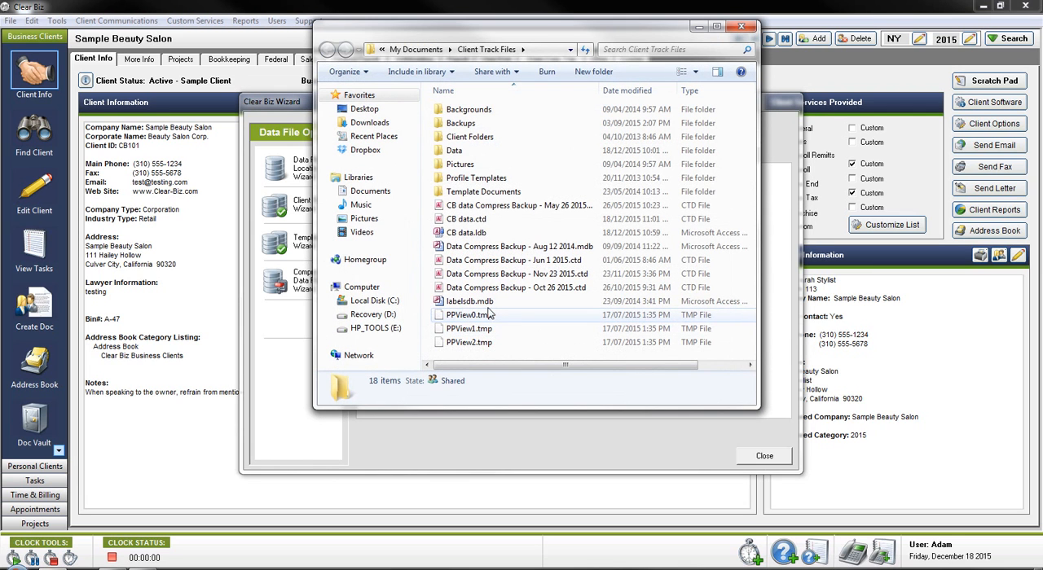
left_click(480, 220)
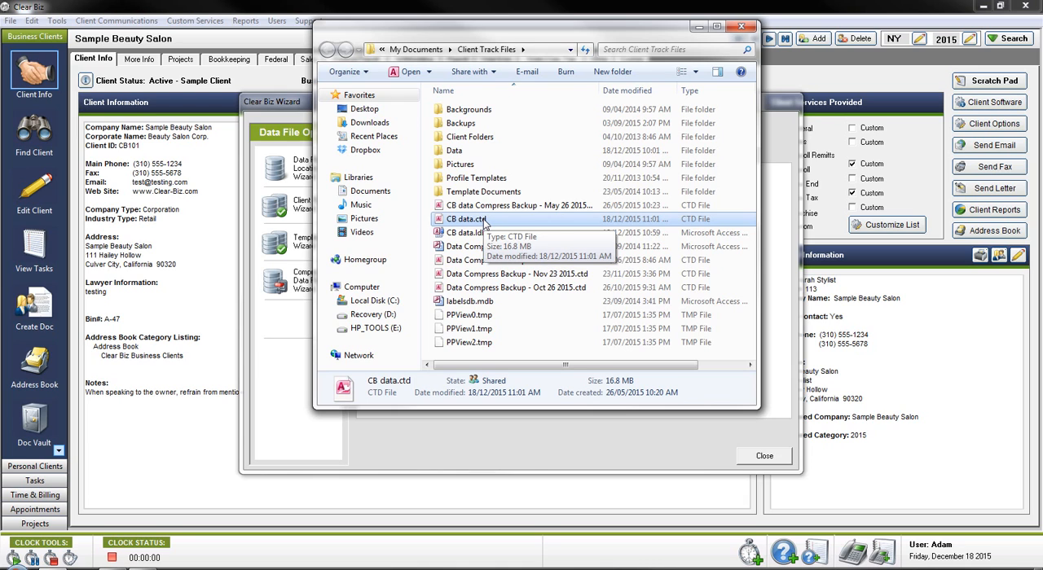
Step: Close the Data File Location Wizard and exit Clear Biz
left_click(540, 440)
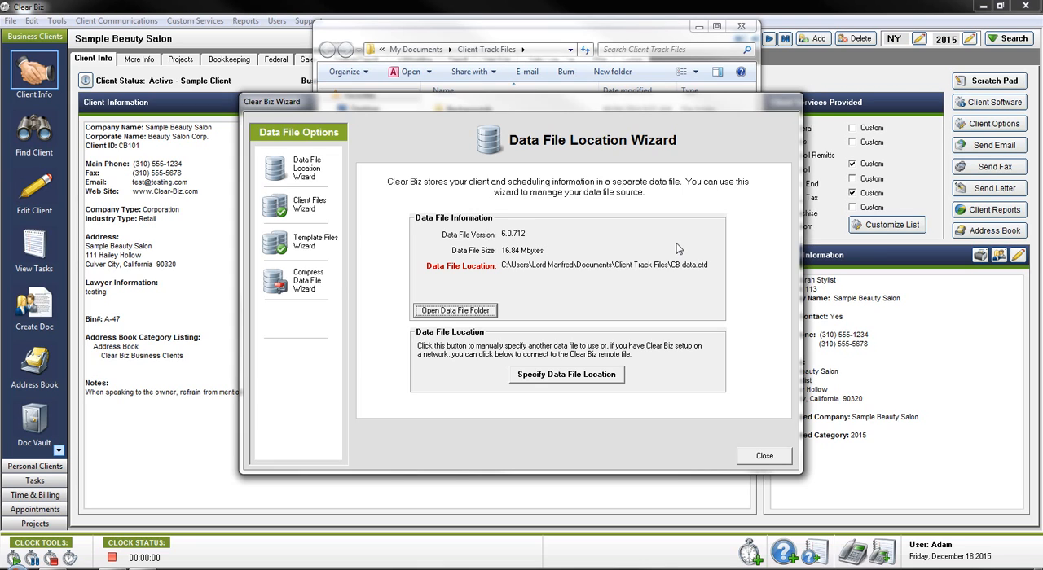
left_click(750, 461)
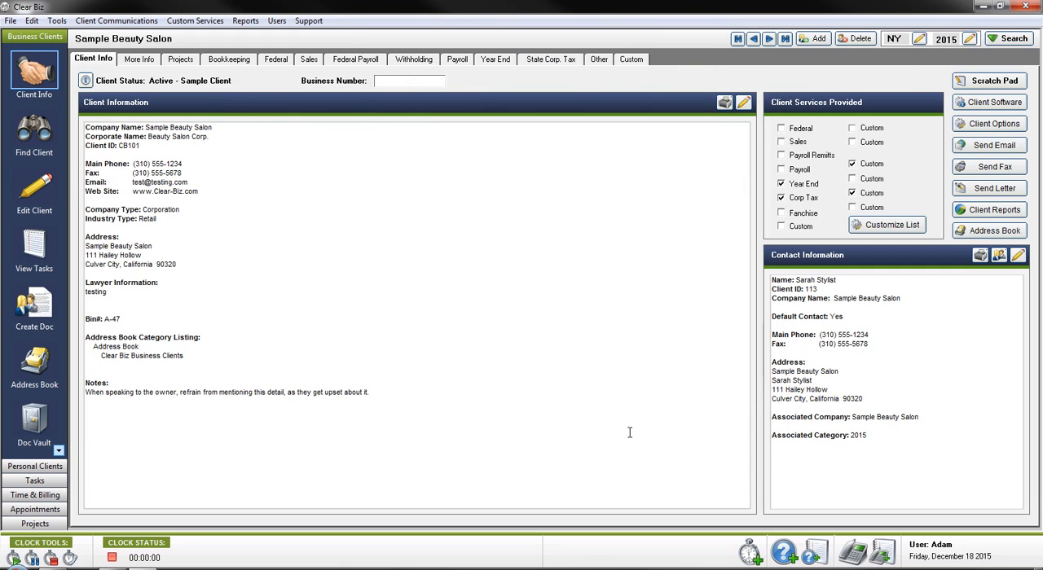
left_click(1025, 6)
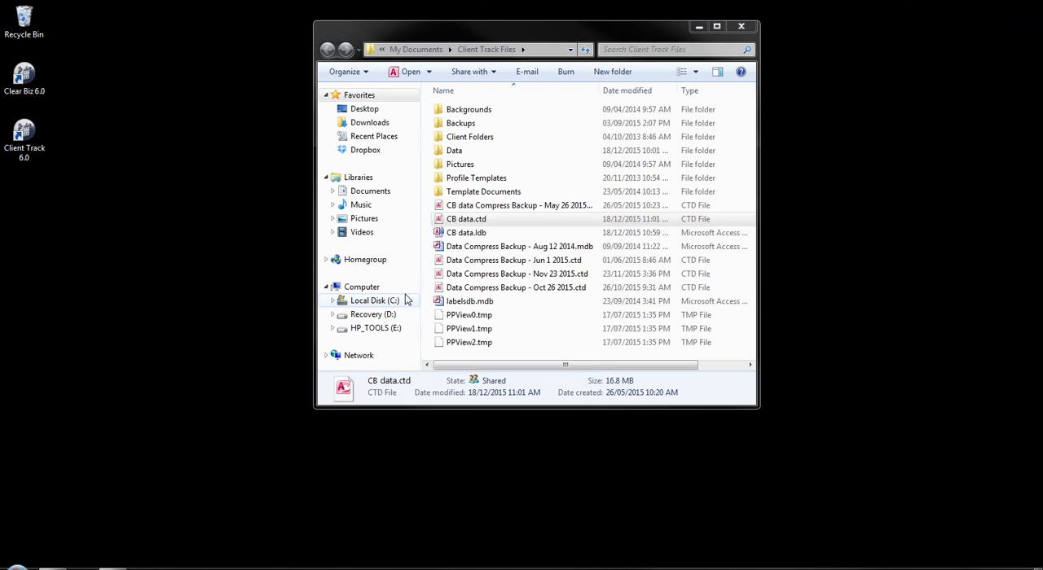
Step: Move CB data.ctd from the Client Track Files folder to the desktop and close the folder window
right_click(466, 224)
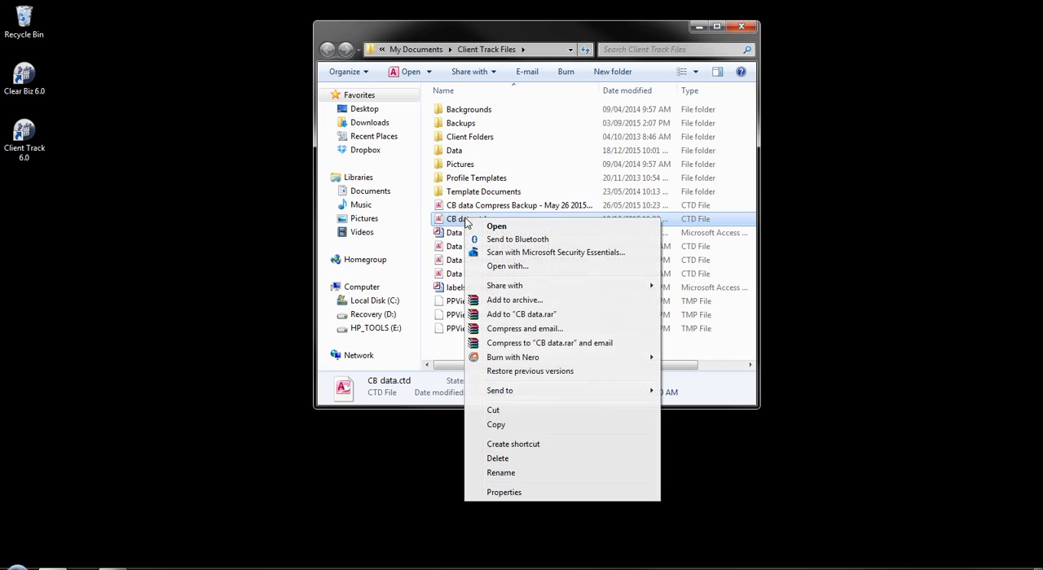
left_click(492, 412)
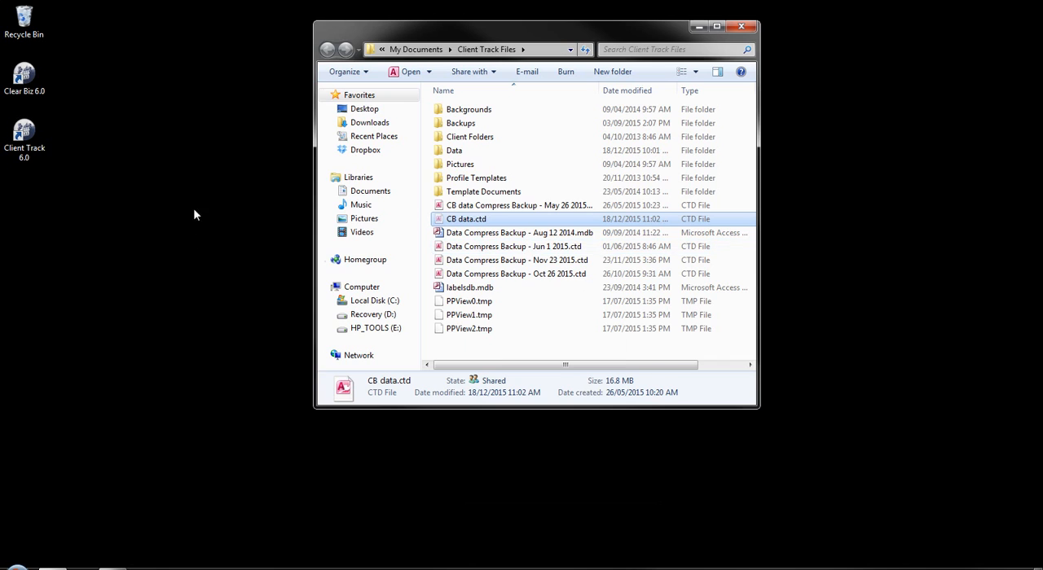
right_click(184, 108)
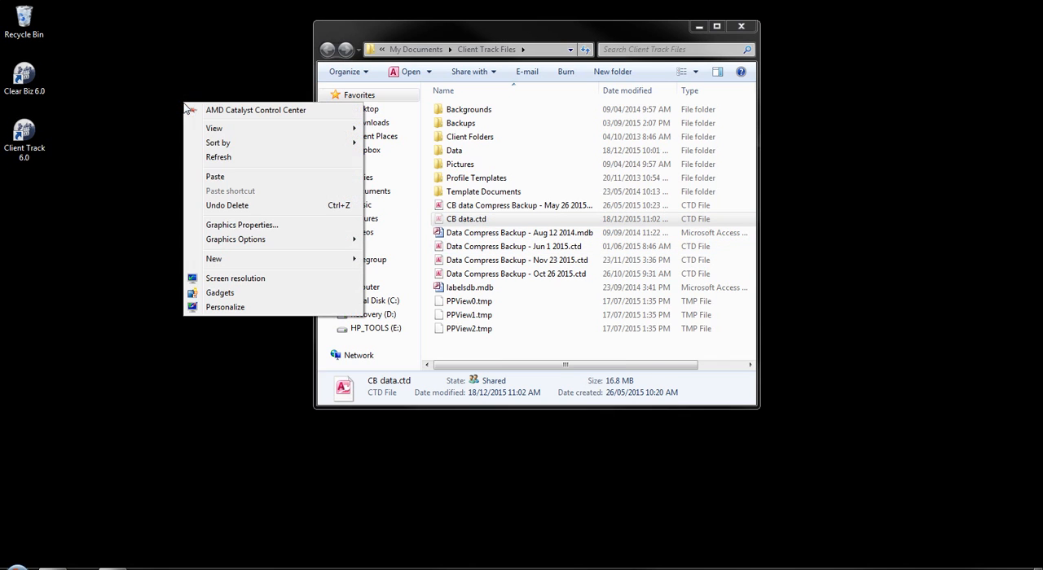
left_click(214, 177)
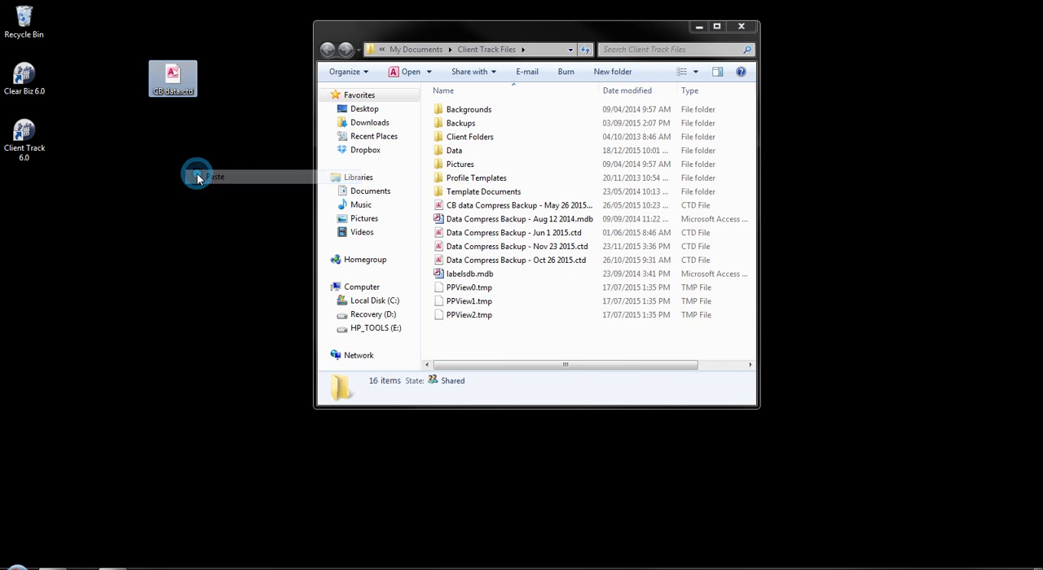
left_click(698, 26)
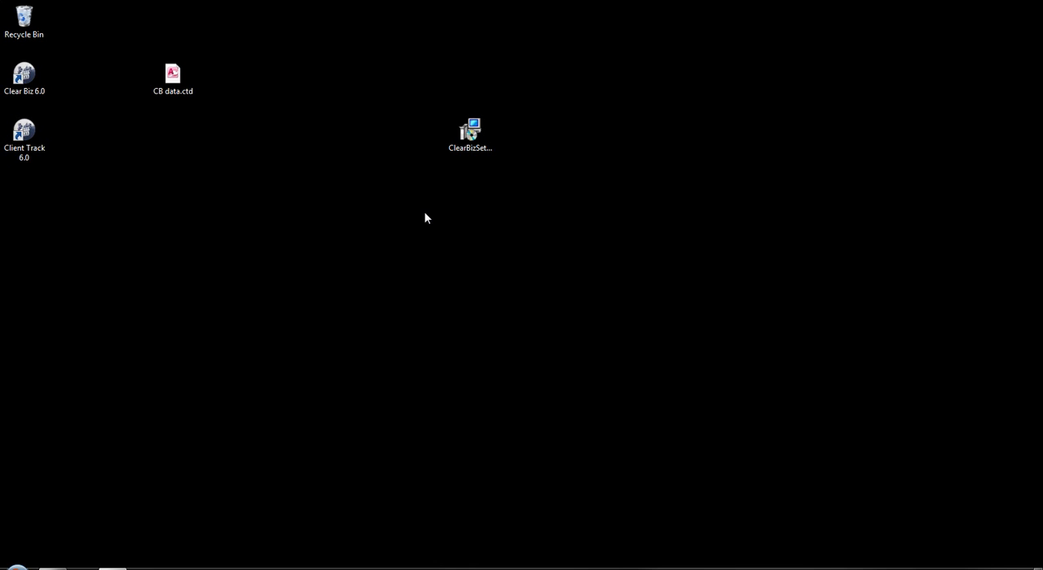
Step: Launch Clear Biz 6.0 and specify the data file location as CB data.ctd on the desktop
double_click(24, 74)
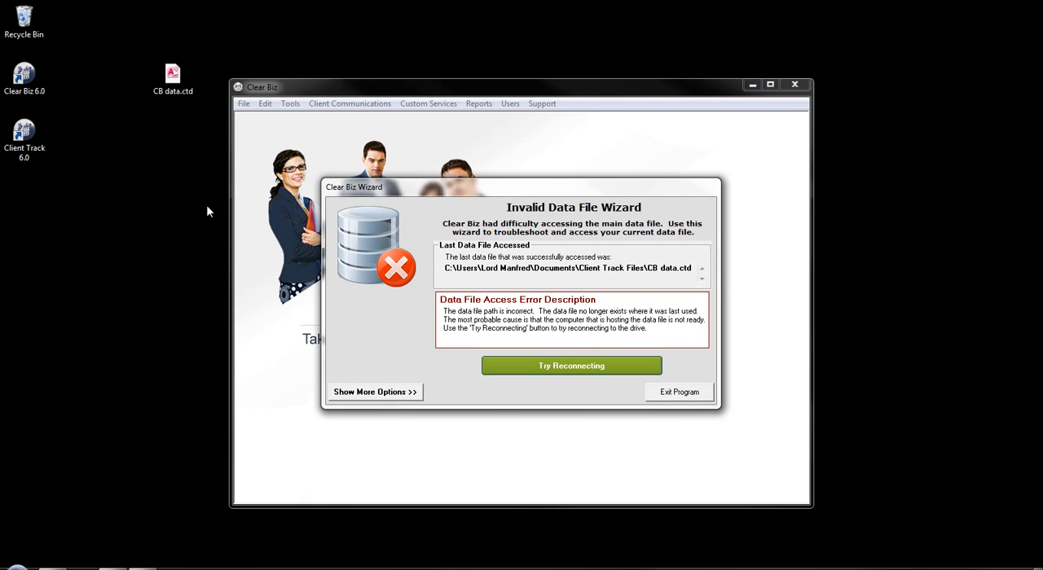
left_click(390, 395)
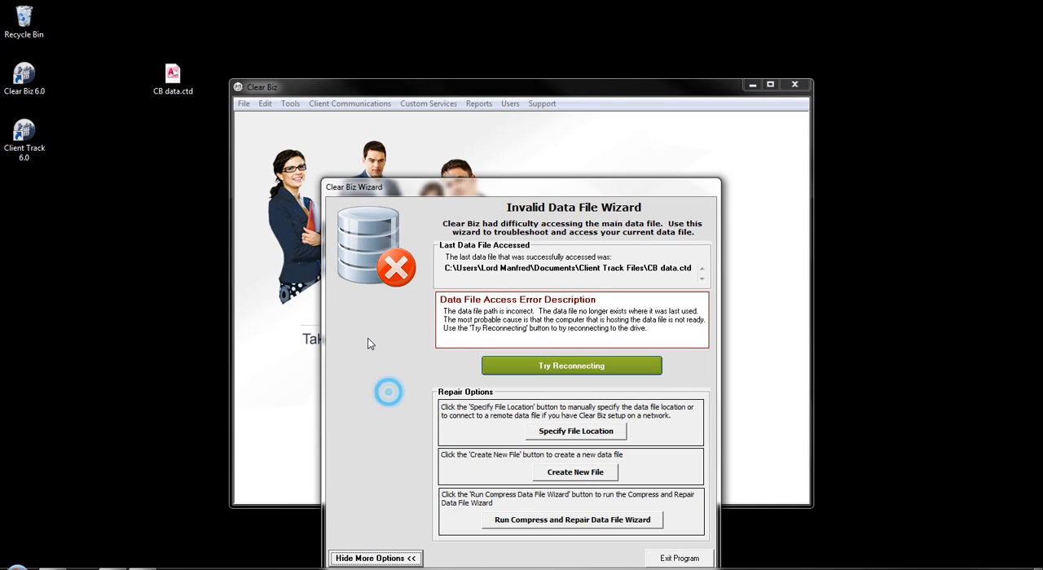
left_click(568, 432)
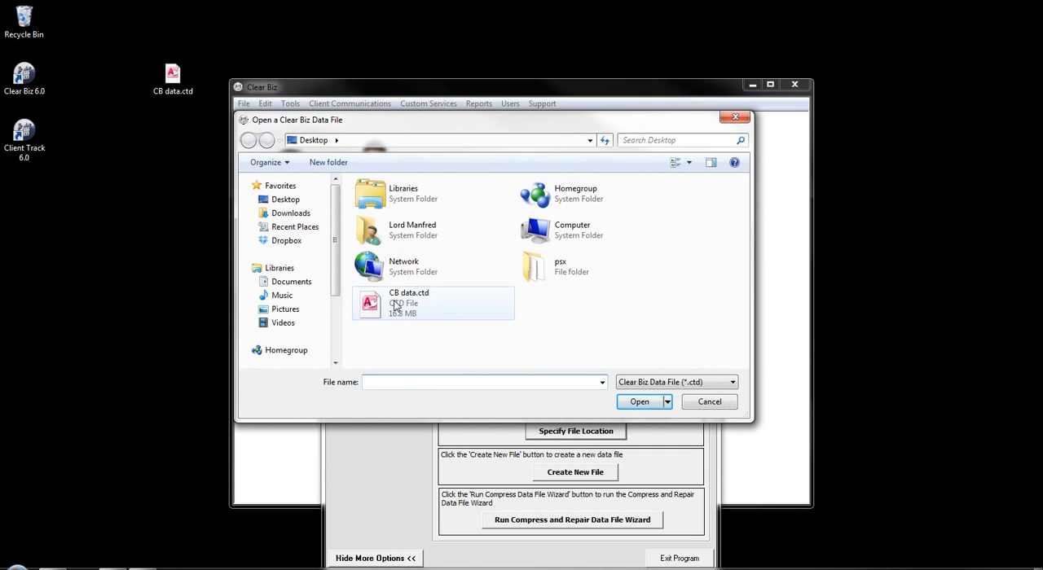
left_click(395, 303)
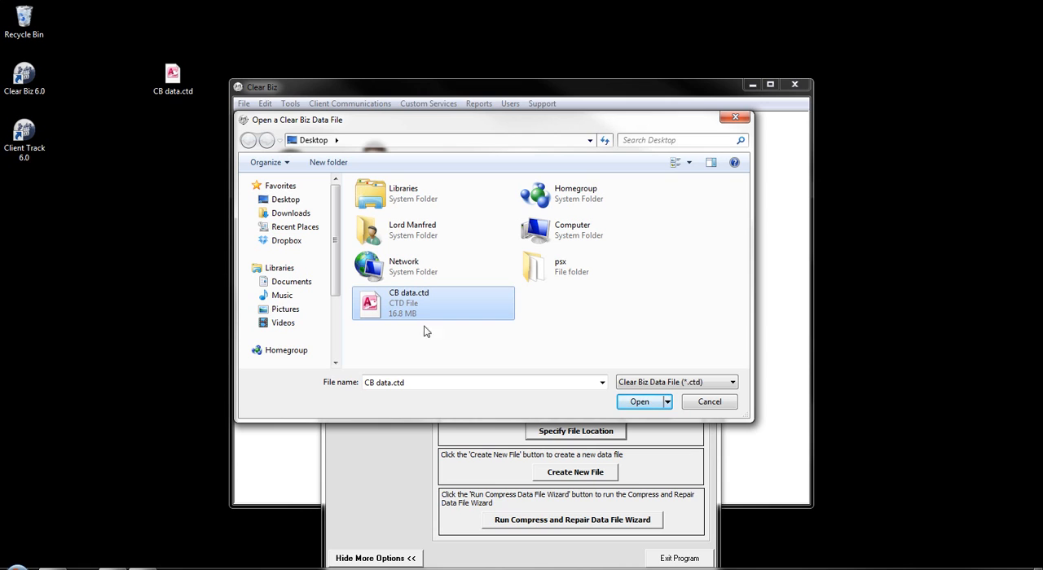
left_click(640, 402)
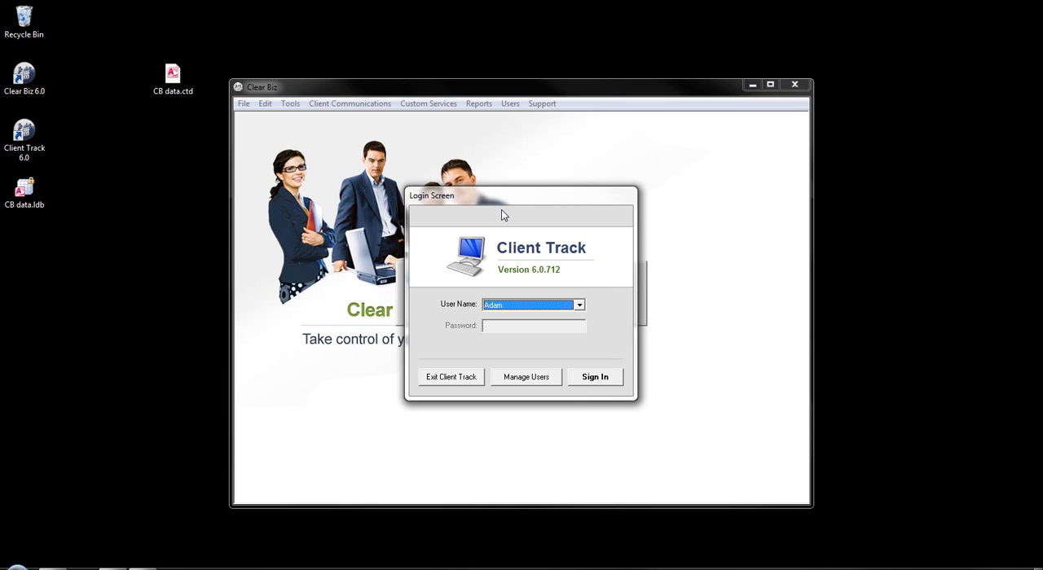
Step: Sign in as user Adam and close the Client Auto Notifications List
left_click(596, 379)
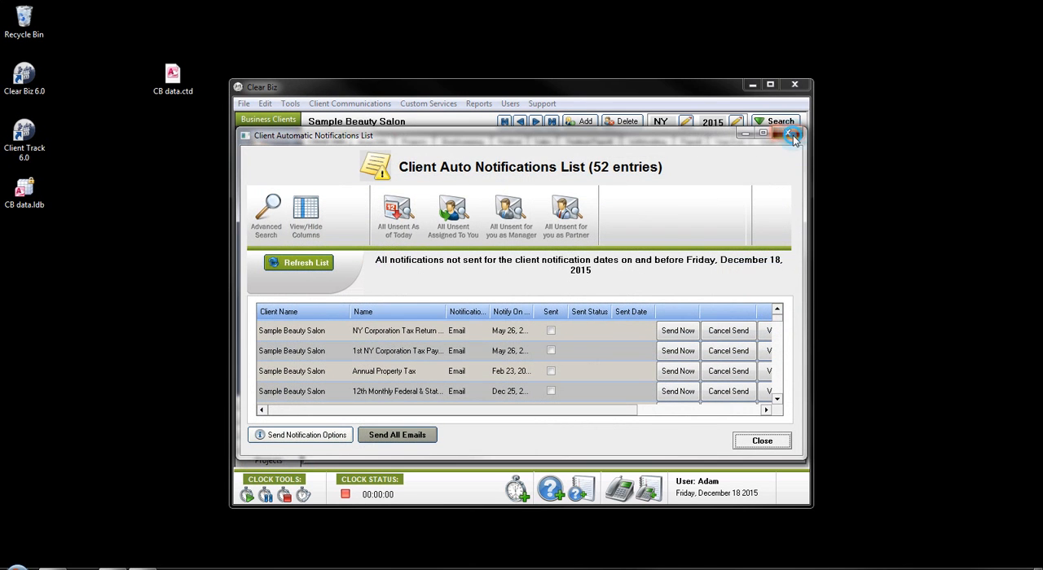
left_click(791, 134)
Step: Open the Registration Information window to review the registration, then close it
left_click(541, 103)
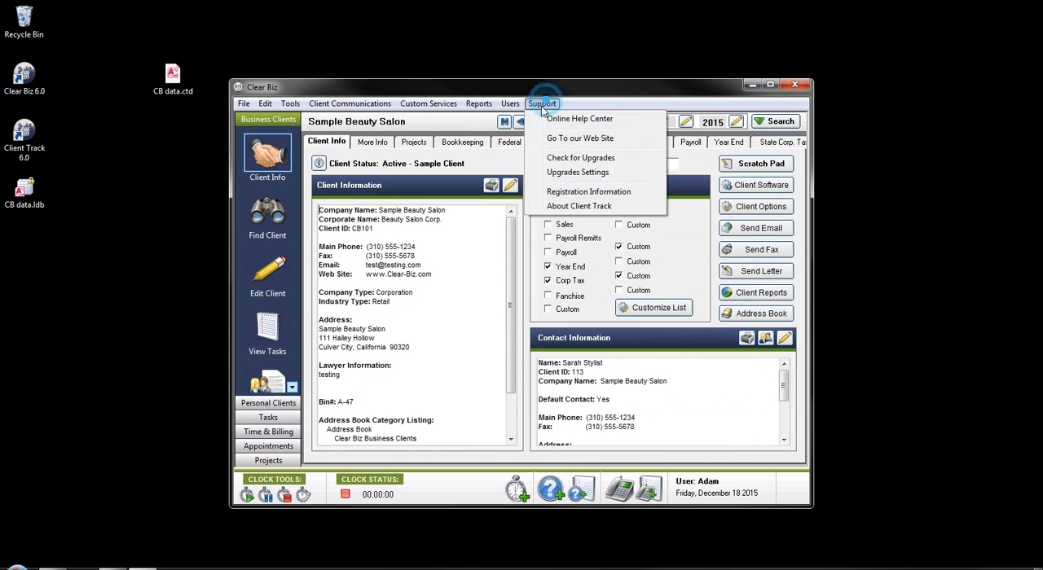
left_click(544, 192)
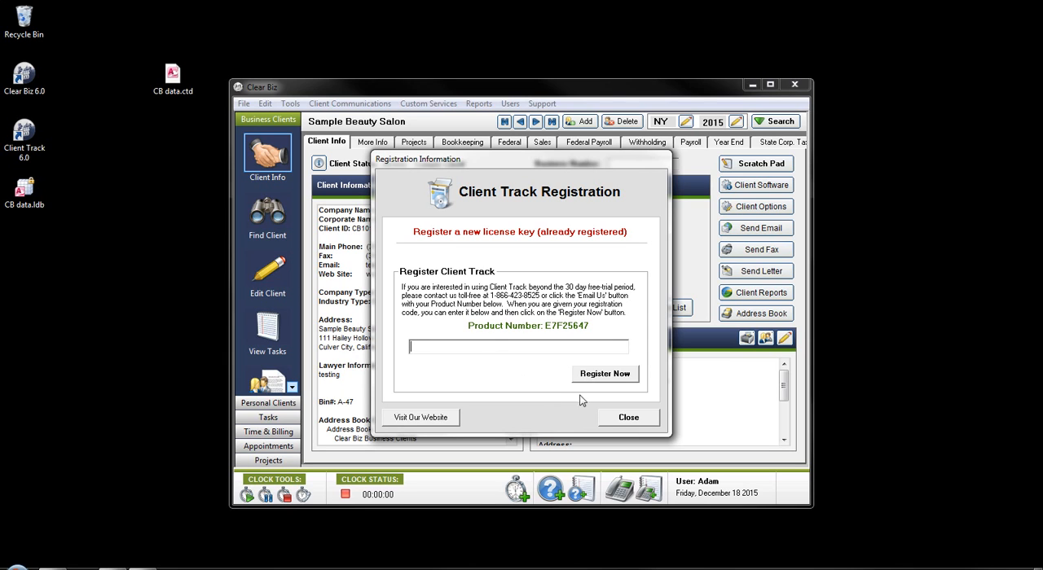
left_click(628, 418)
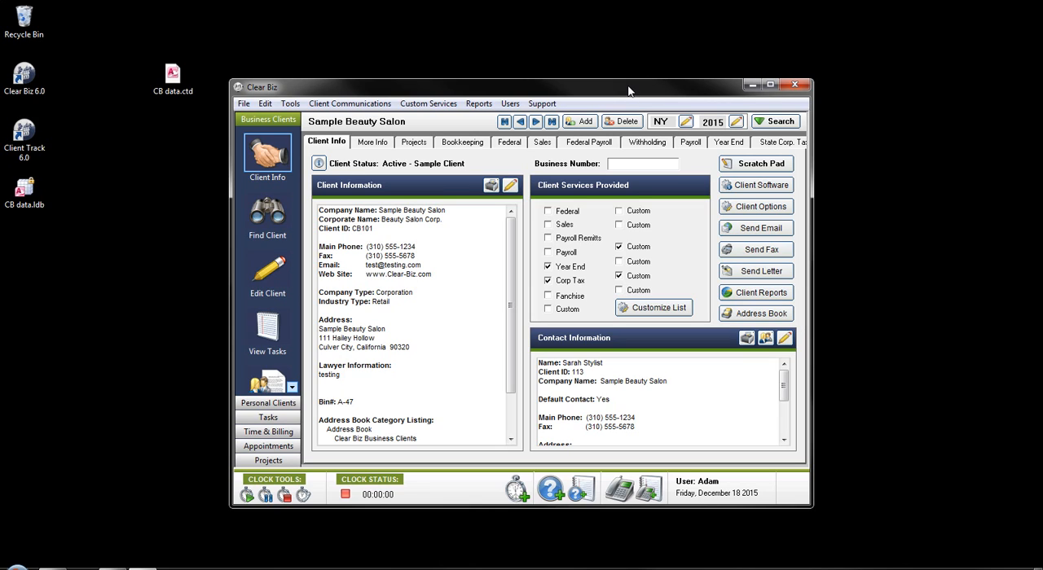
Step: Open Manage Users and preview the Add New User form, cancelling it without adding anyone
left_click(509, 103)
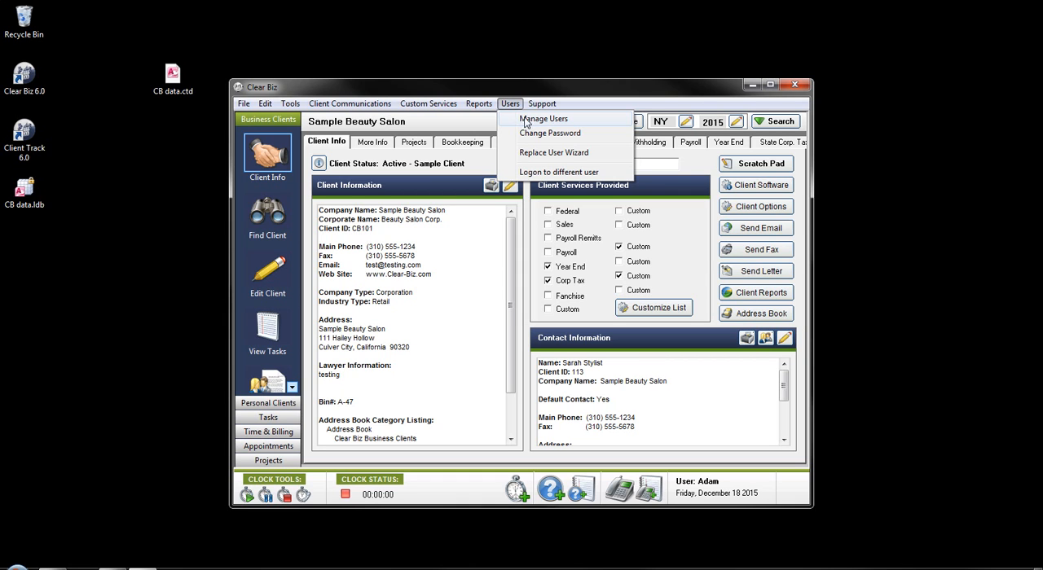
left_click(538, 120)
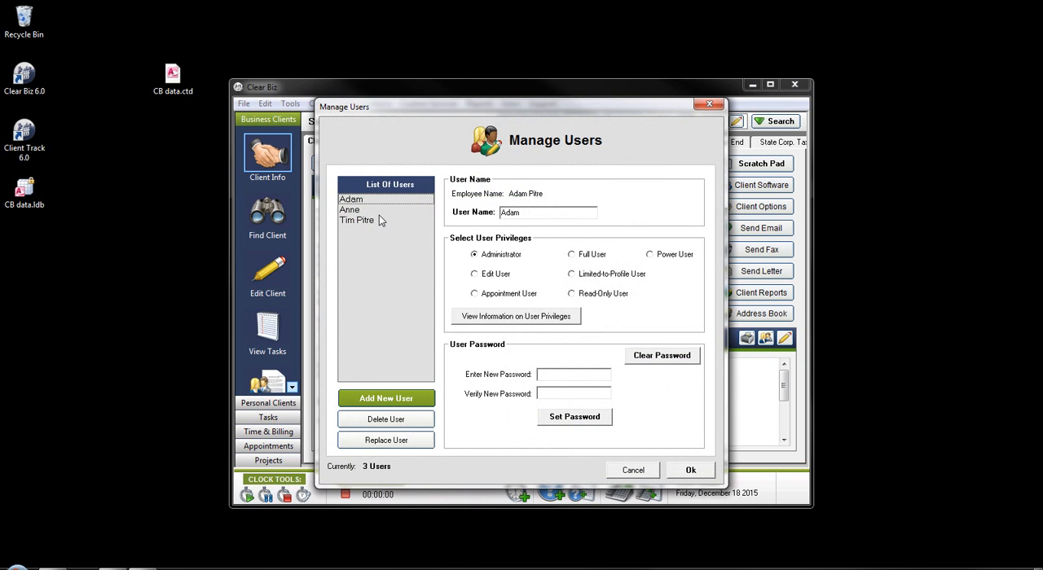
left_click(392, 397)
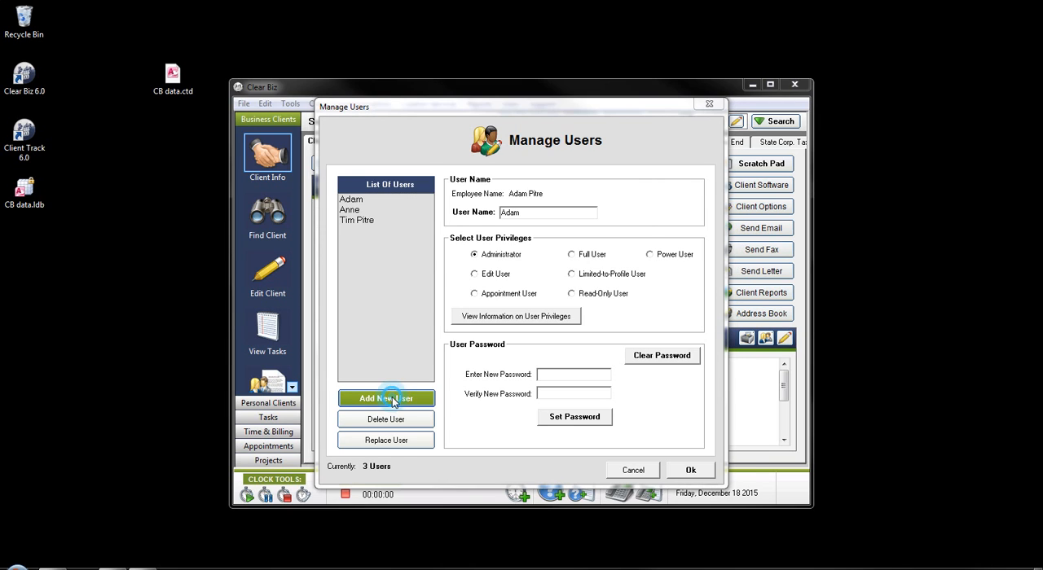
left_click(508, 281)
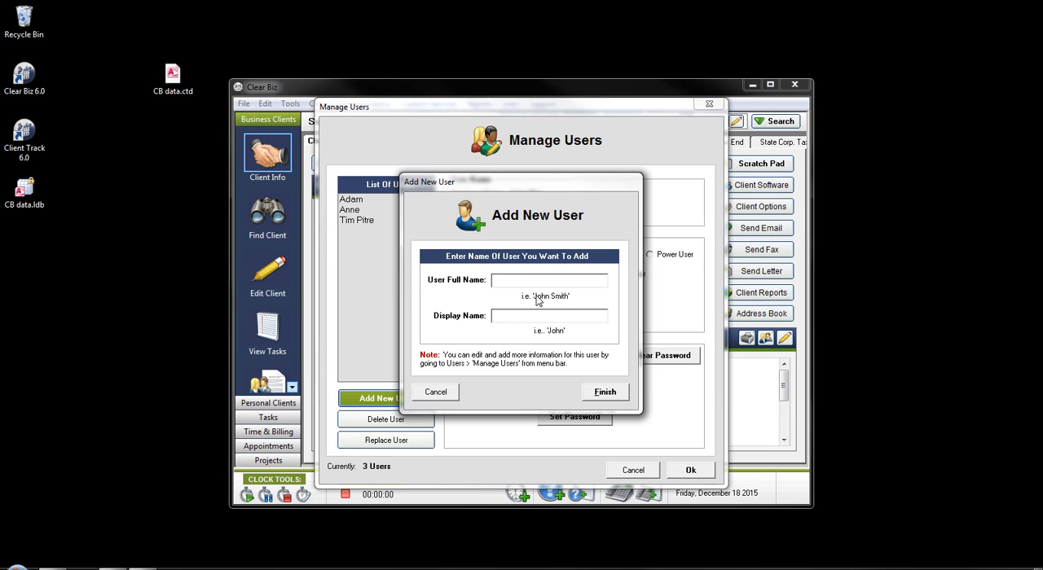
left_click(523, 316)
left_click(452, 396)
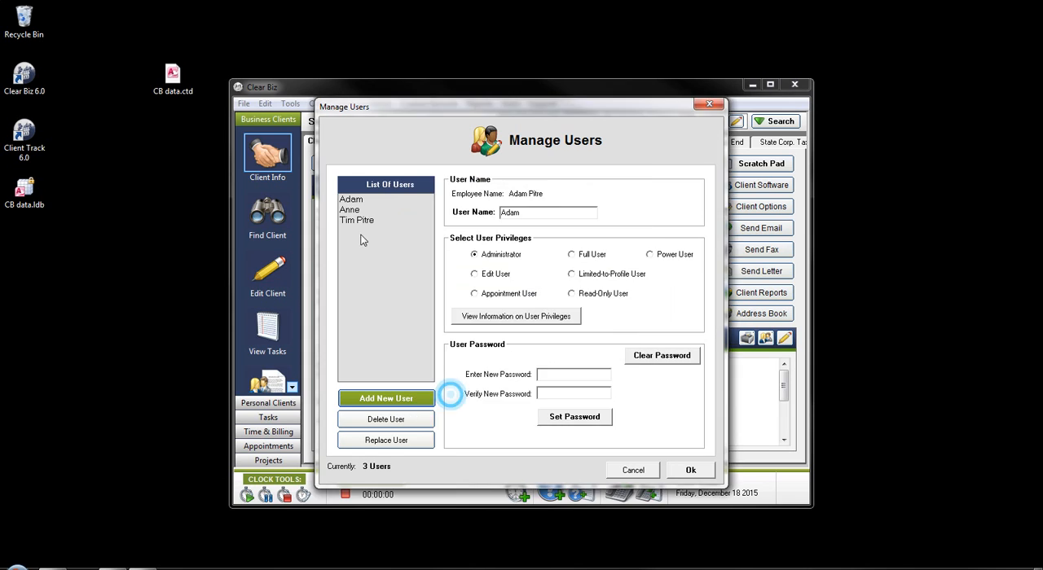
left_click(350, 211)
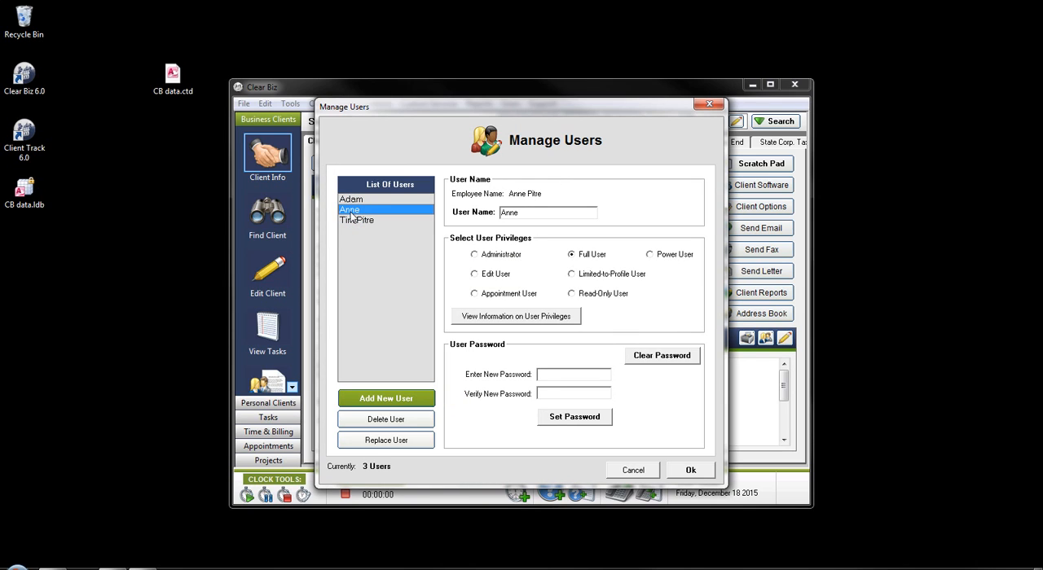
left_click(356, 219)
left_click(365, 222)
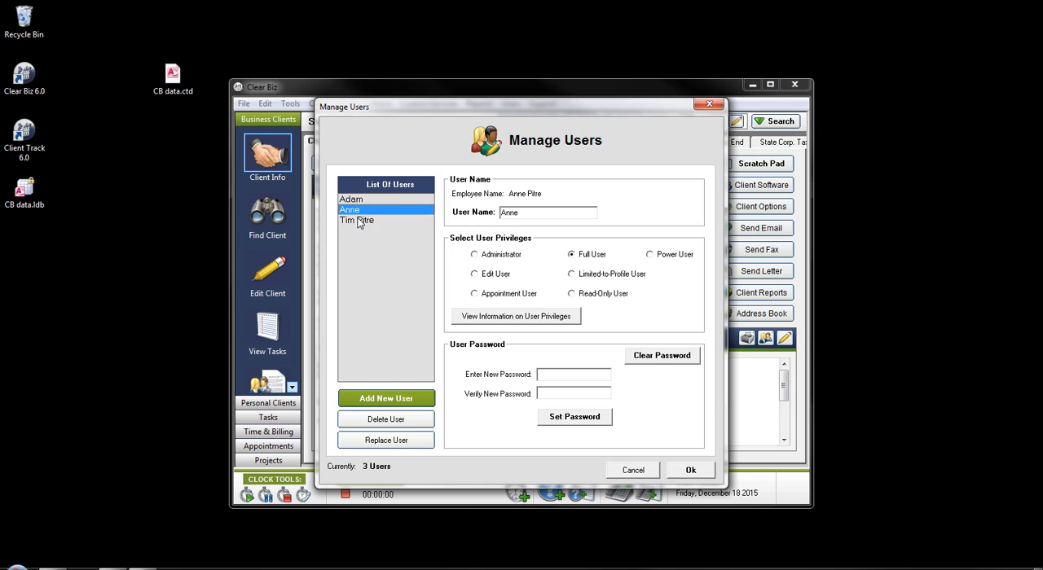
left_click(365, 221)
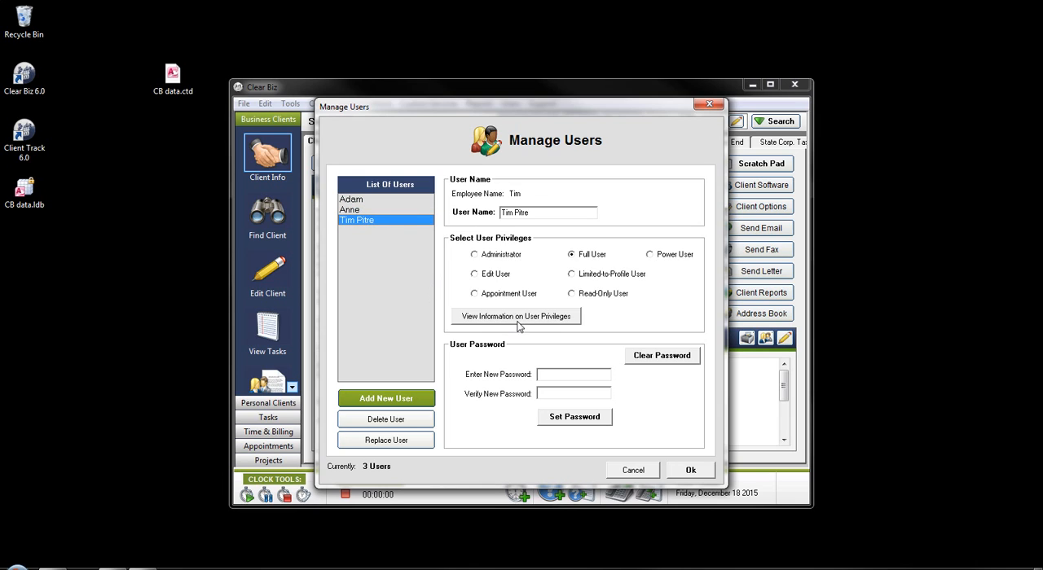
Step: View the user privileges descriptions, then close Manage Users without saving changes
left_click(553, 319)
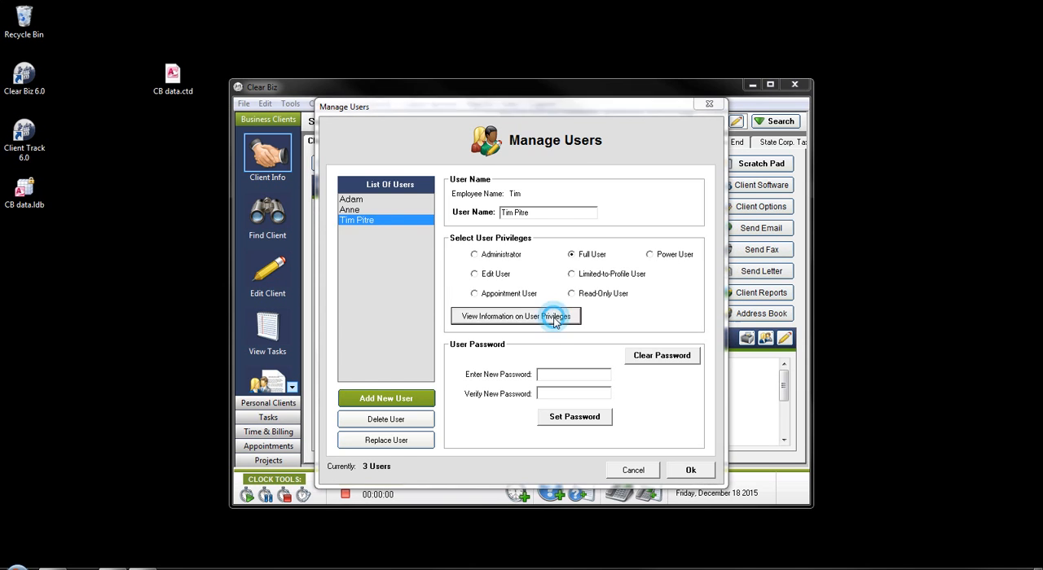
left_click_drag(271, 86, 267, 81)
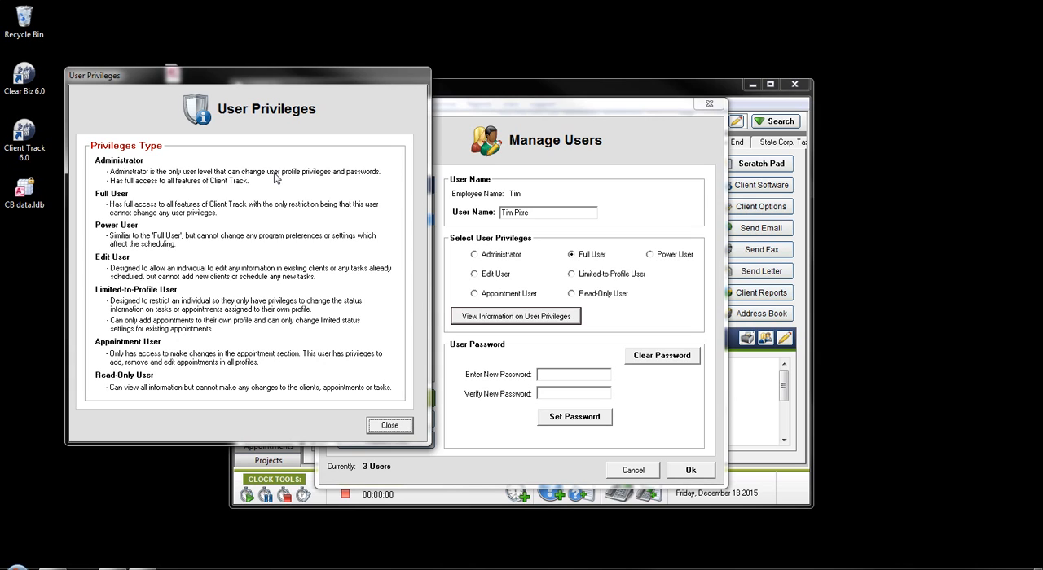
left_click(380, 424)
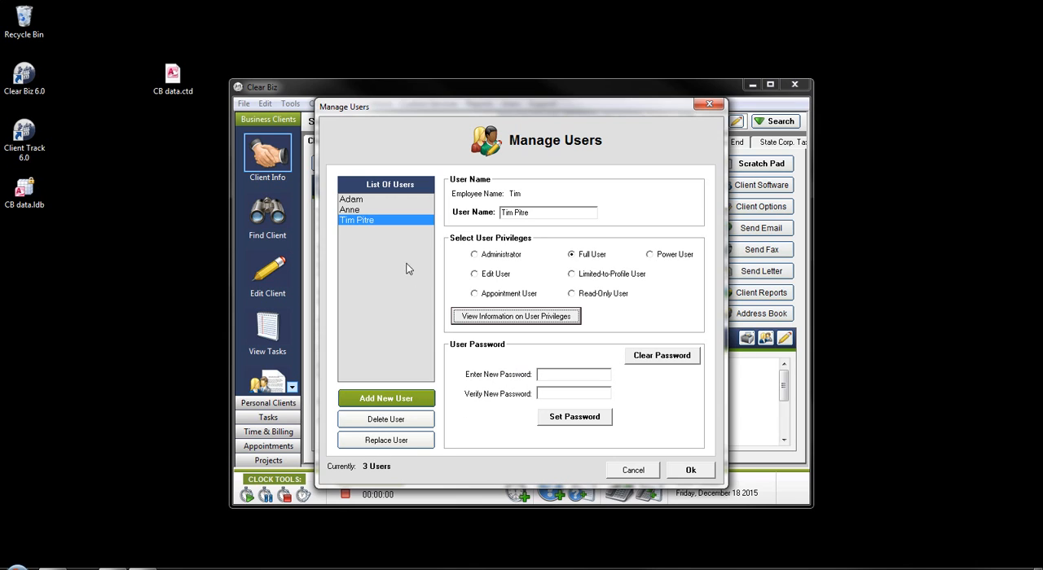
left_click(360, 210)
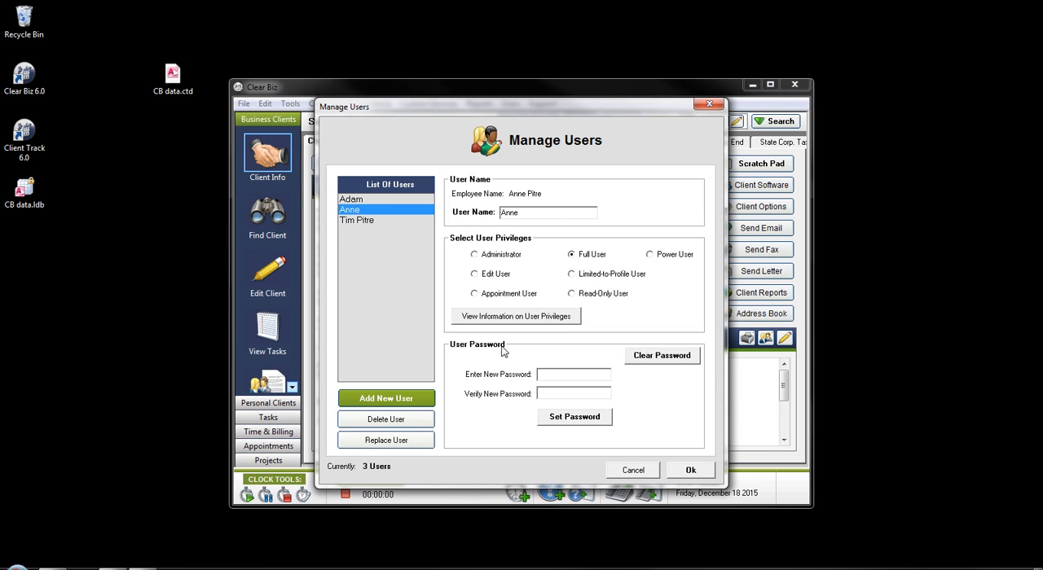
left_click(632, 470)
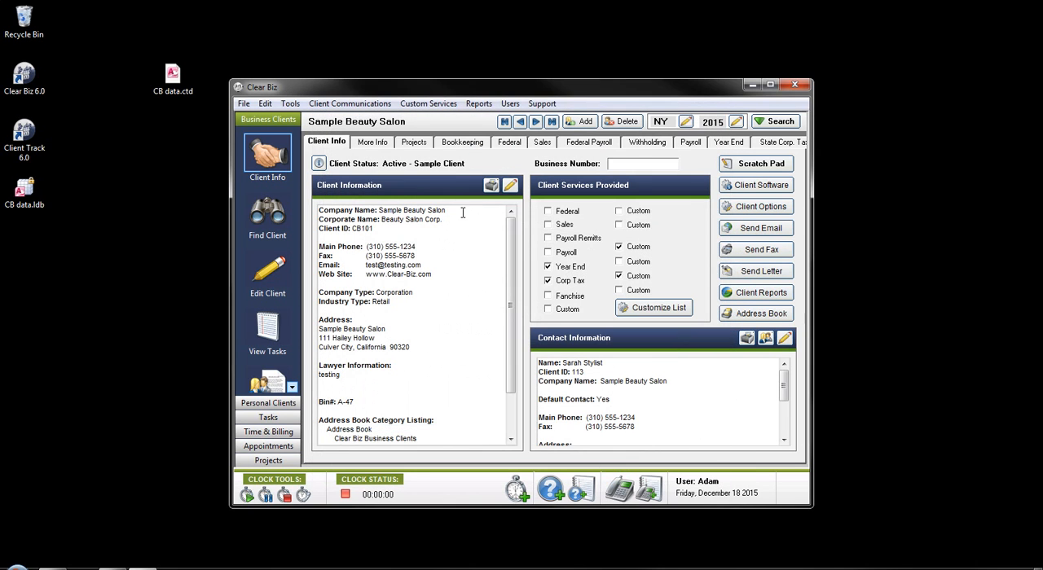
Step: Open the Change Your Password dialog and cancel it
left_click(508, 104)
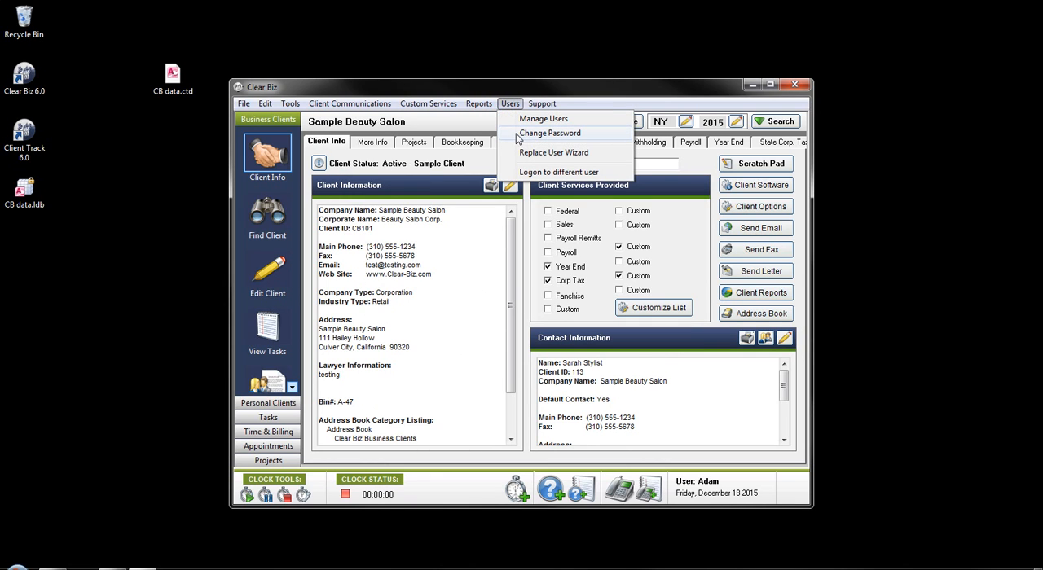
left_click(516, 135)
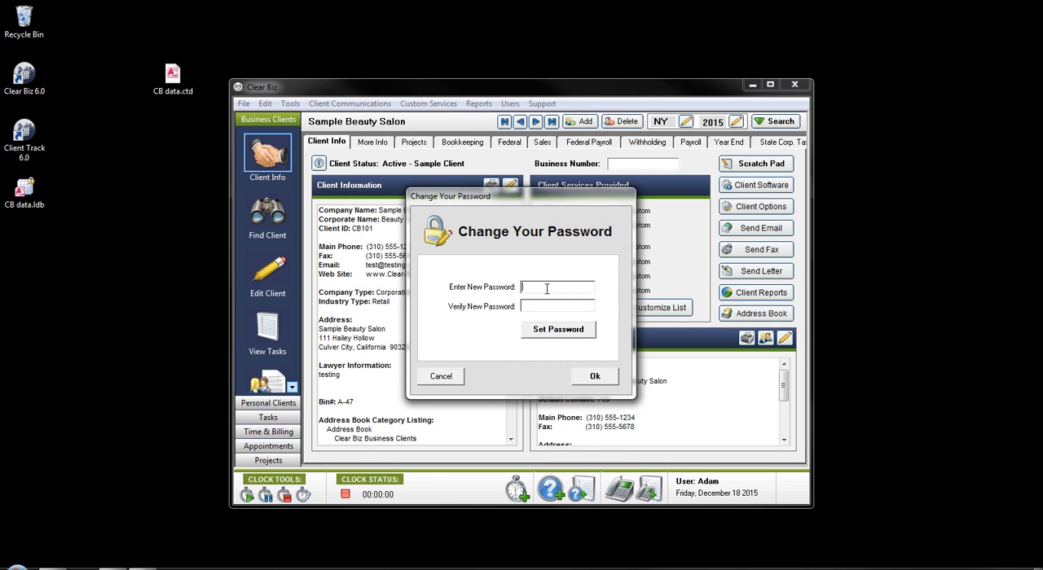
left_click(440, 376)
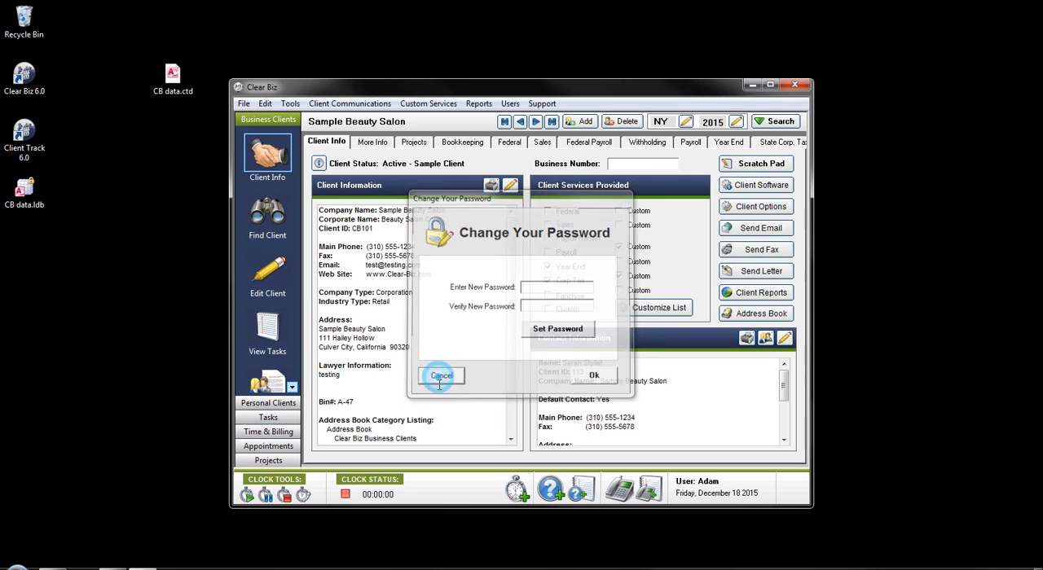